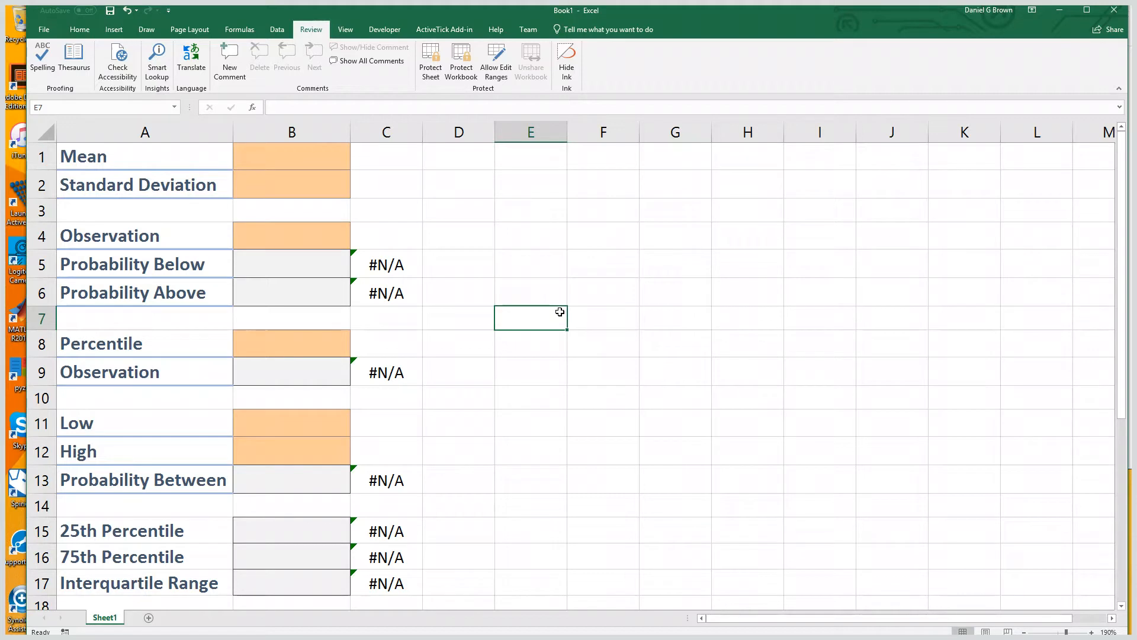
Enter 1500 as the mean in B1 and 300 as the standard deviation in B2
{"action": "key", "text": "ctrl+Home"}
{"action": "key", "text": "Right"}
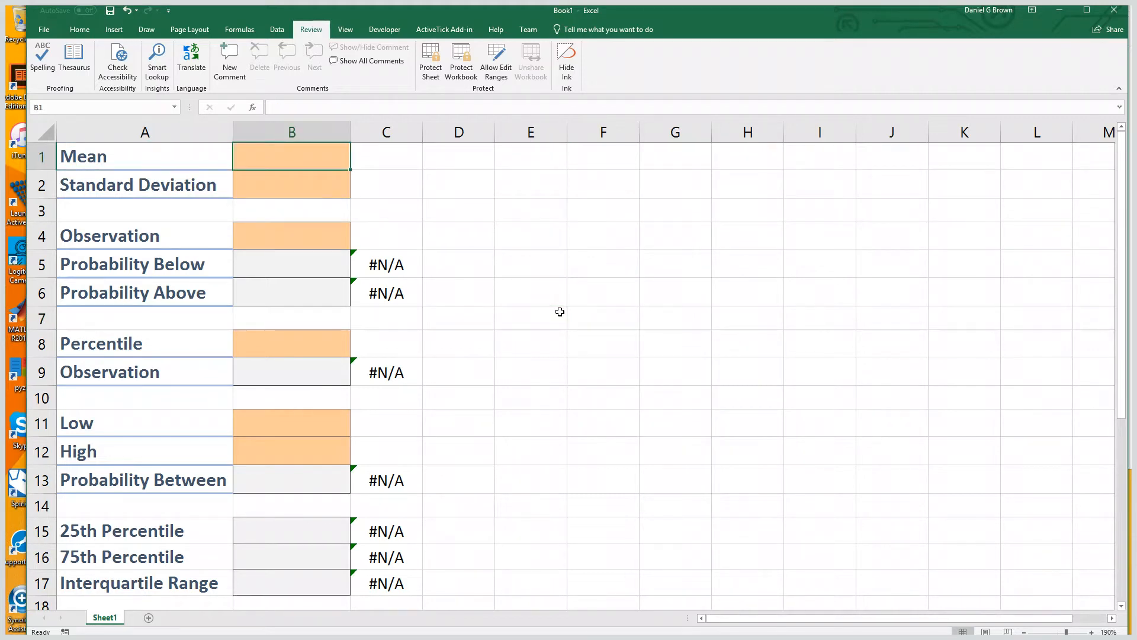
{"action": "type", "text": "1500"}
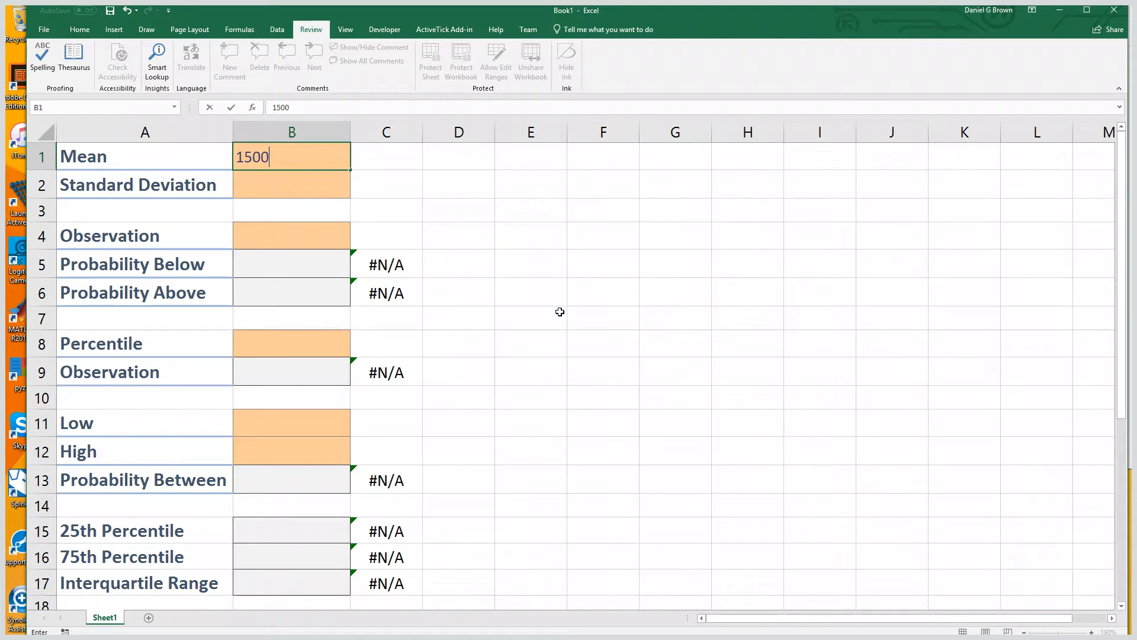
{"action": "key", "text": "Return"}
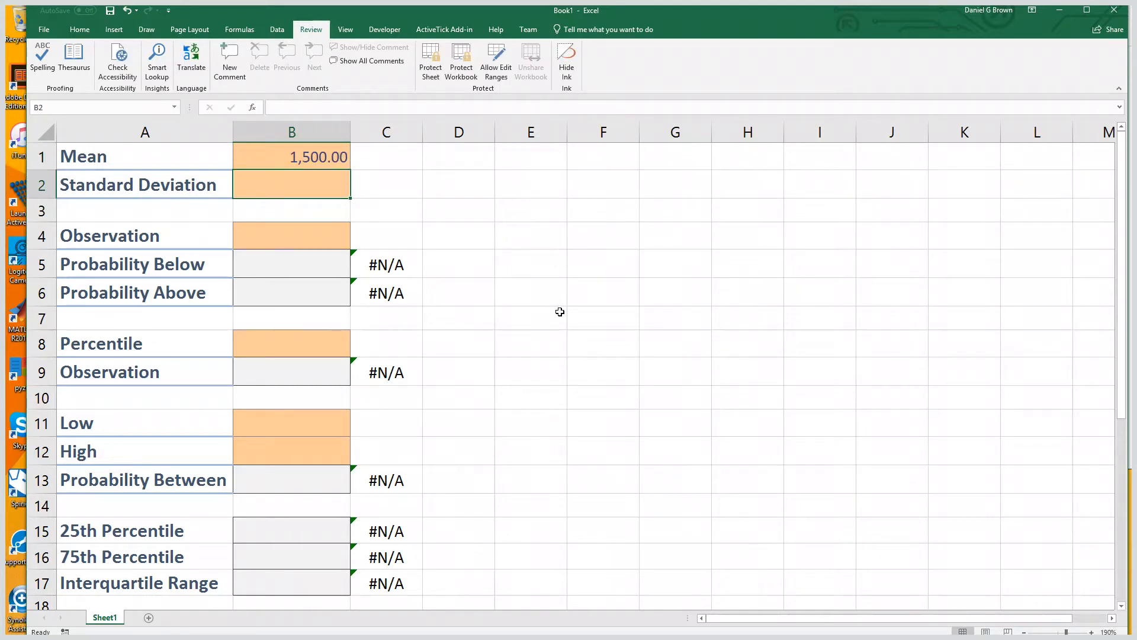
{"action": "type", "text": "300"}
{"action": "key", "text": "Return"}
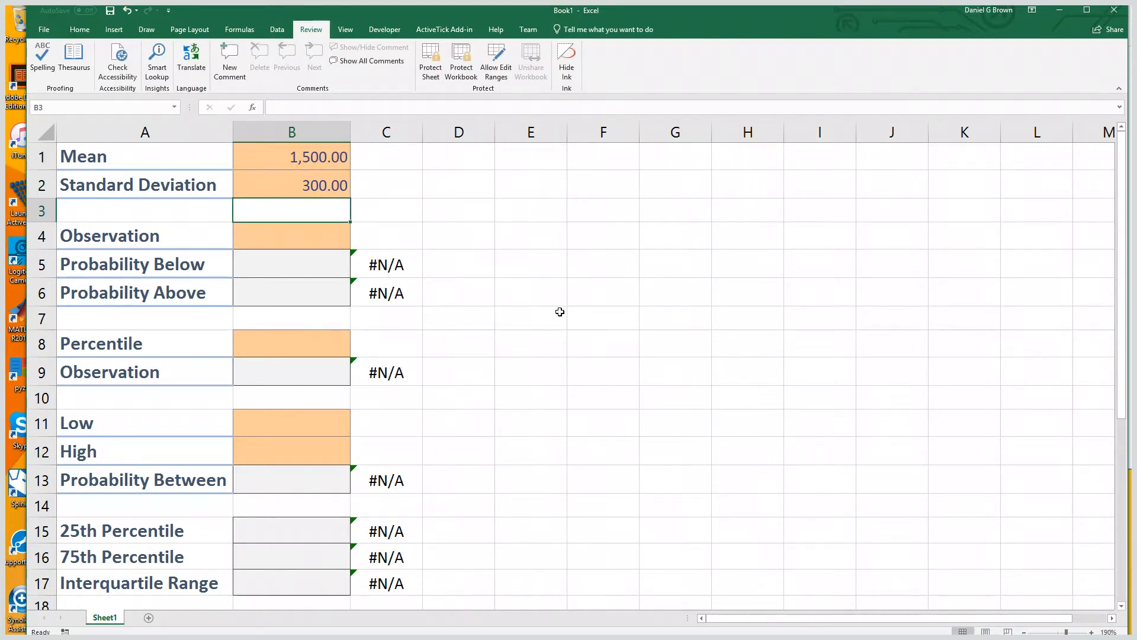
Enter 1200 as the observation in B4
{"action": "key", "text": "Down"}
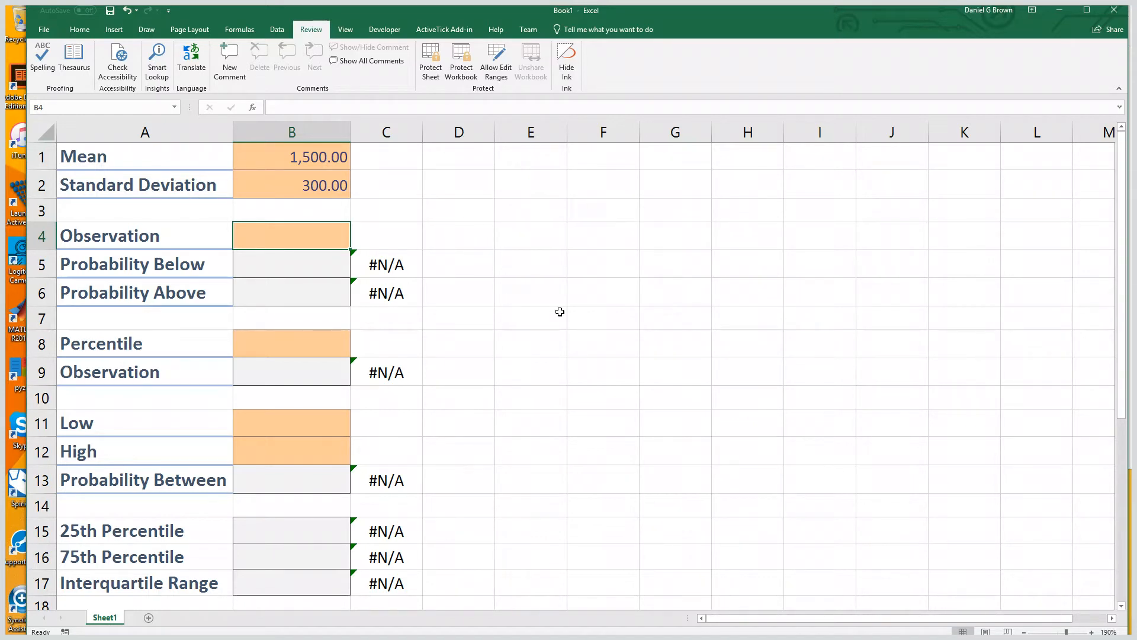
{"action": "type", "text": "1200"}
{"action": "key", "text": "Return"}
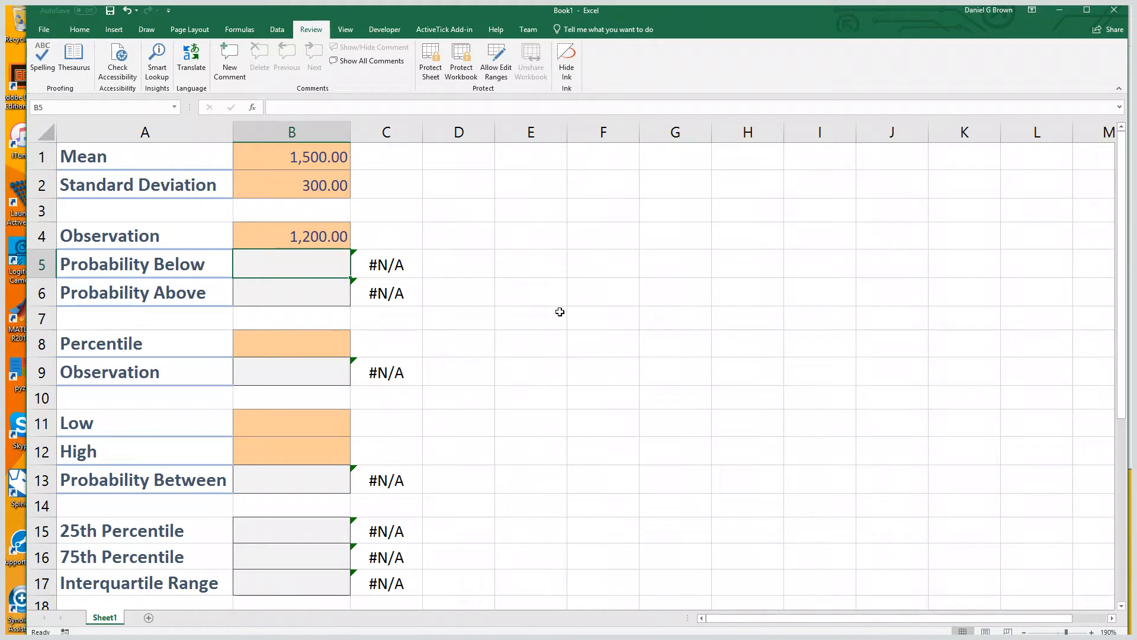
Calculate Probability Below in B5 with the formula =NORM.DIST(B4,B1,B2,TRUE)
{"action": "type", "text": "=nor"}
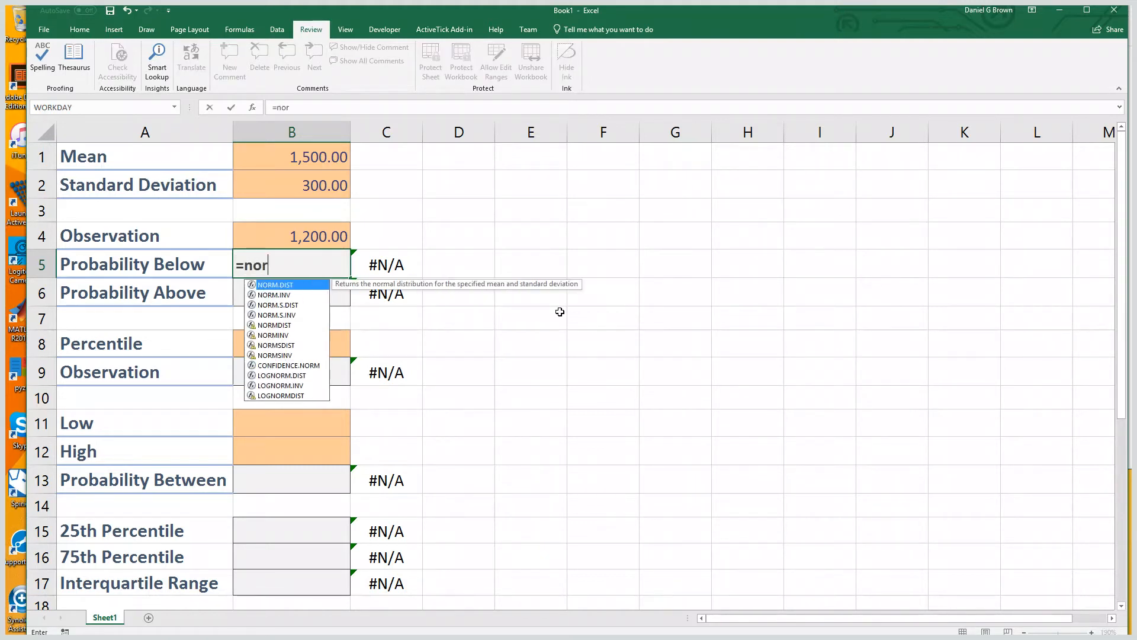
{"action": "type", "text": "m.dist("}
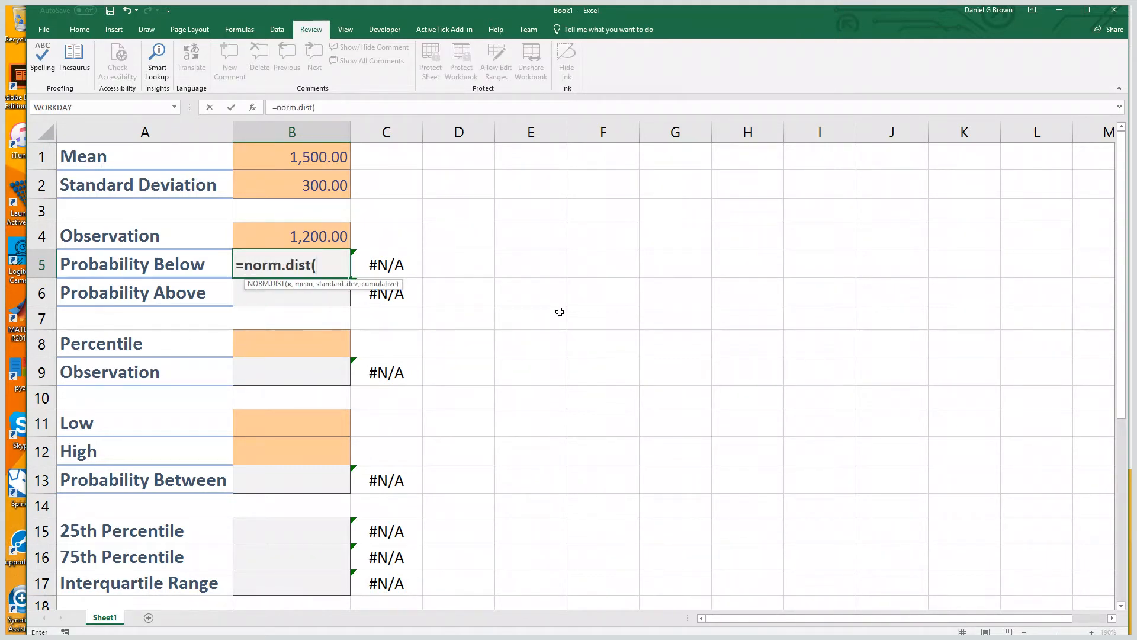
{"action": "type", "text": "B4,"}
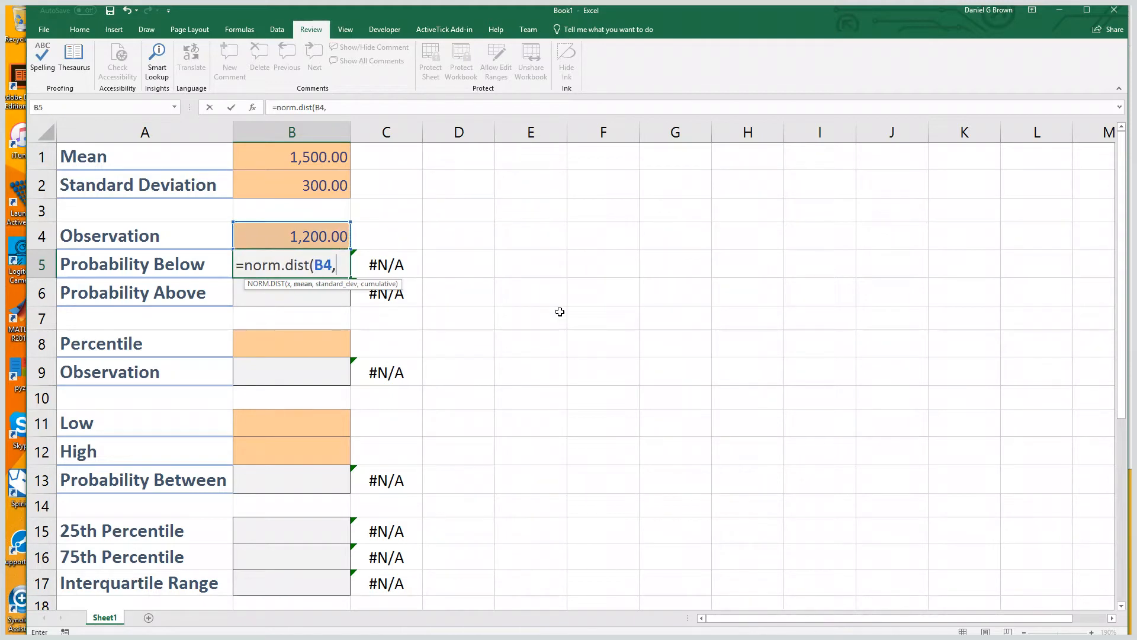
{"action": "key", "text": "Up"}
{"action": "key", "text": "Up"}
{"action": "key", "text": "Up"}
{"action": "key", "text": "Up"}
{"action": "type", "text": ","}
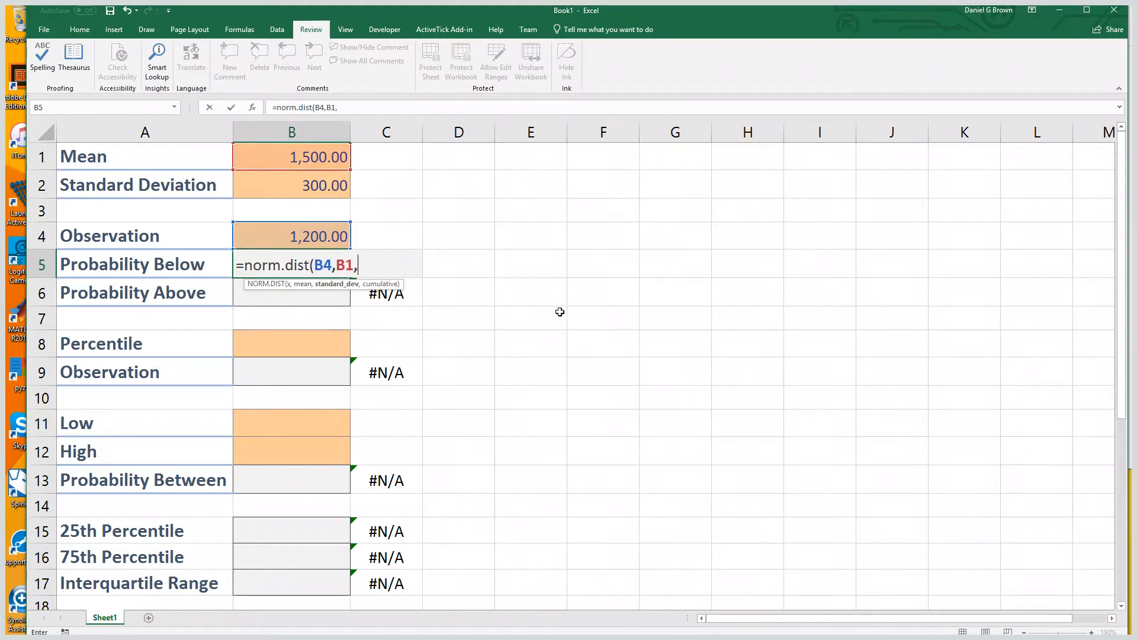
{"action": "key", "text": "Up"}
{"action": "key", "text": "Up"}
{"action": "key", "text": "Up"}
{"action": "type", "text": ","}
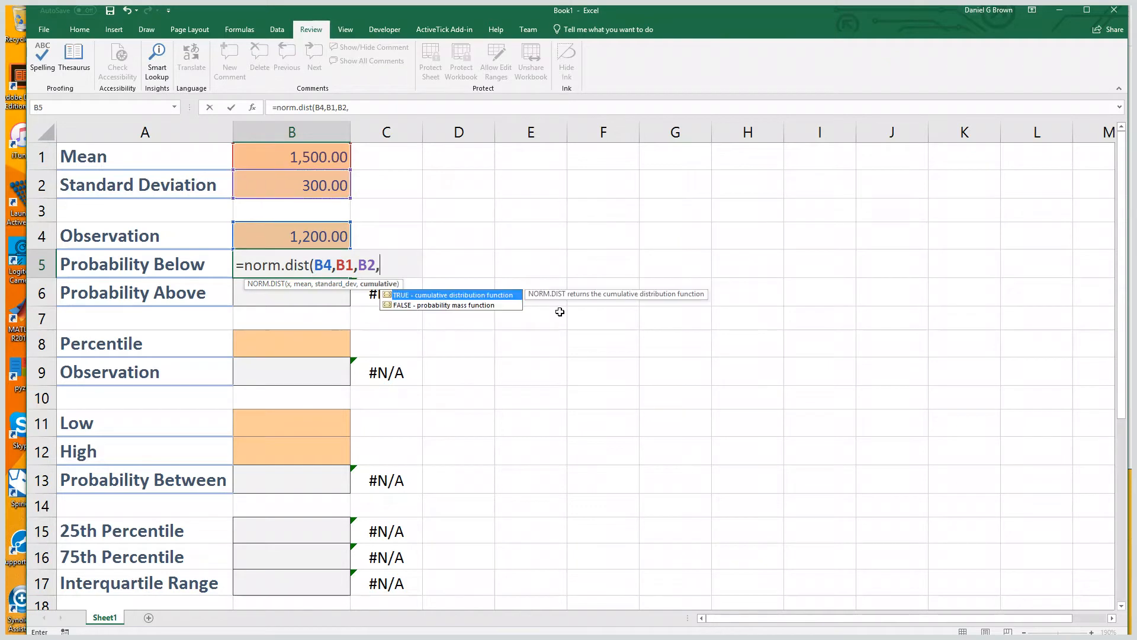
{"action": "type", "text": "true)"}
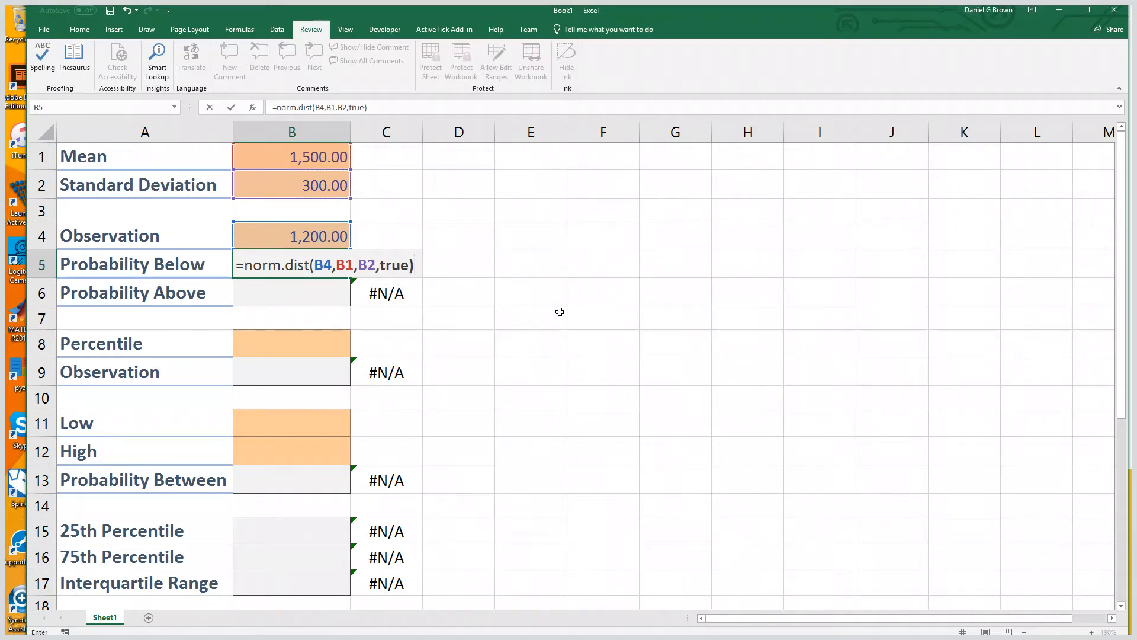
{"action": "key", "text": "Return"}
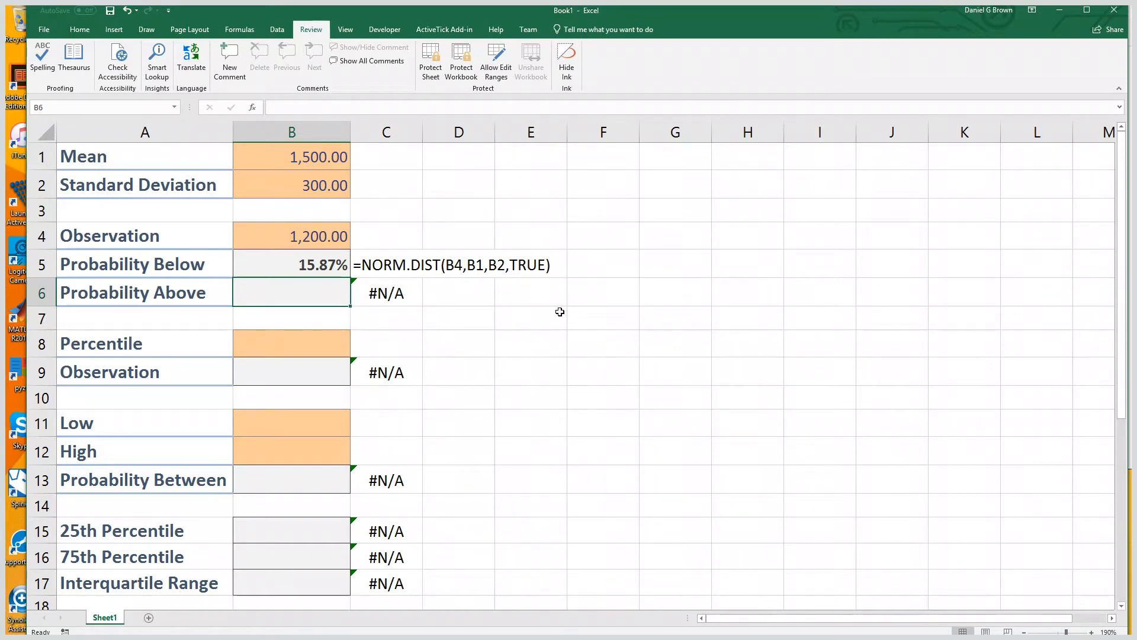
Calculate Probability Above in B6 with the formula =1-NORM.DIST(B4,B1,B2,TRUE)
{"action": "type", "text": "=1-"}
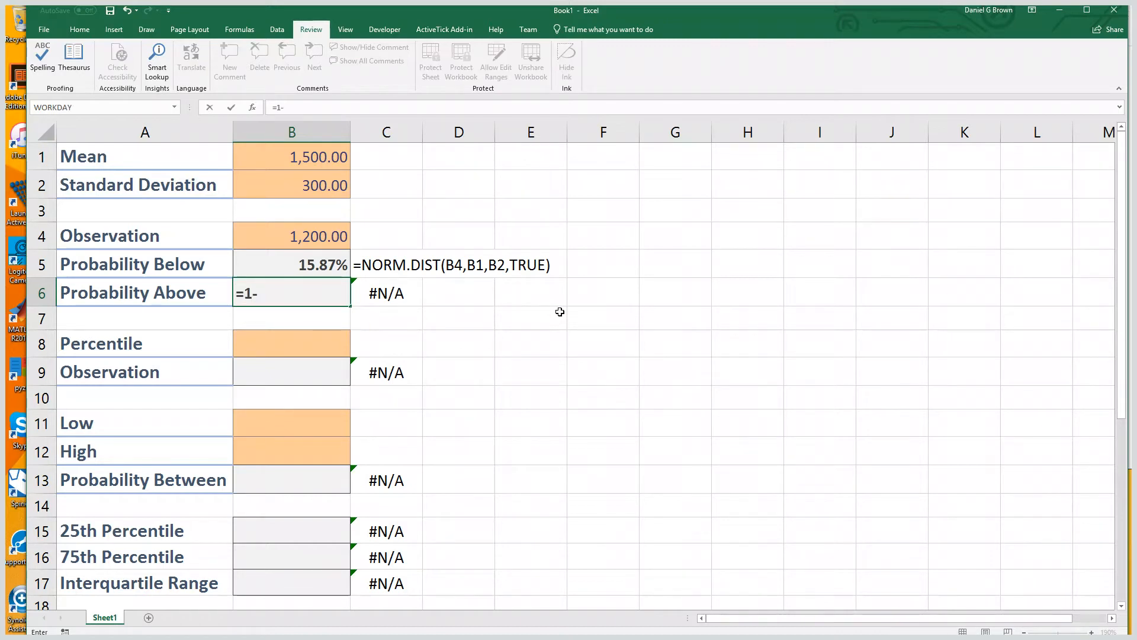
{"action": "type", "text": "norm.dist("}
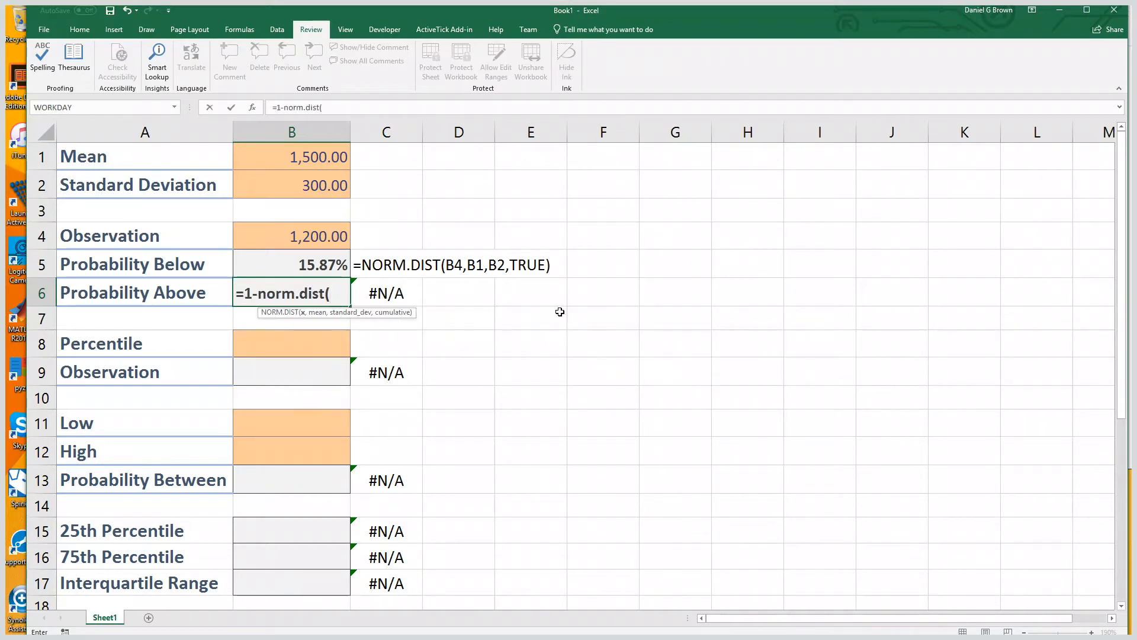
{"action": "key", "text": "Up"}
{"action": "key", "text": "Up"}
{"action": "type", "text": ","}
{"action": "key", "text": "Up"}
{"action": "key", "text": "Up"}
{"action": "key", "text": "Up"}
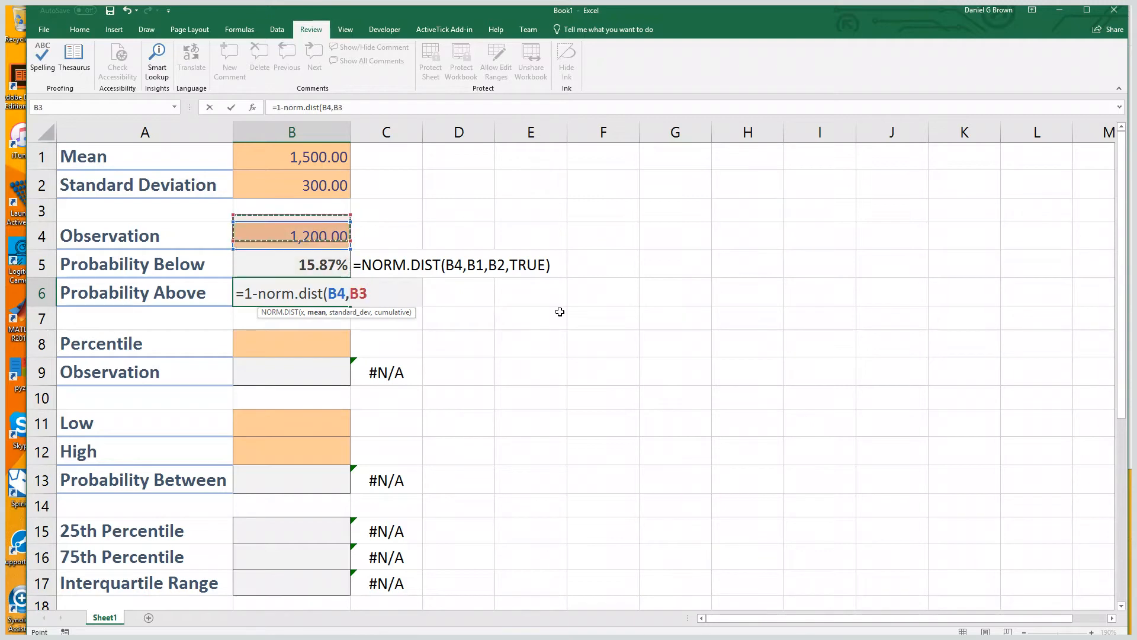
{"action": "key", "text": "Up"}
{"action": "key", "text": "Up"}
{"action": "type", "text": ","}
{"action": "key", "text": "Up"}
{"action": "key", "text": "Up"}
{"action": "key", "text": "Up"}
{"action": "key", "text": "Up"}
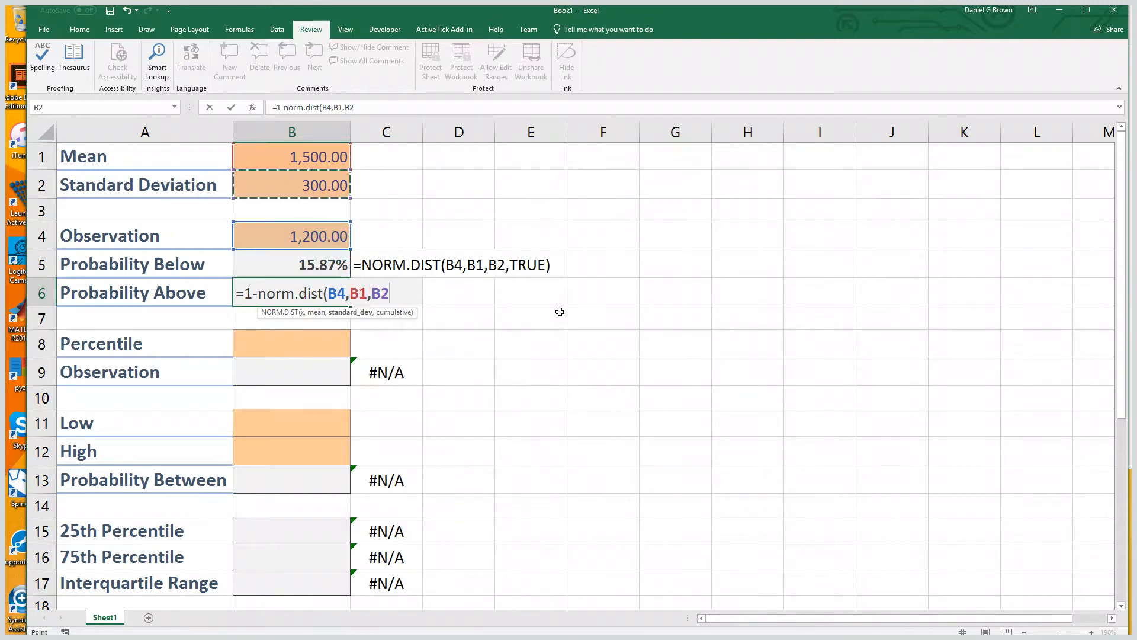
{"action": "type", "text": ",true)"}
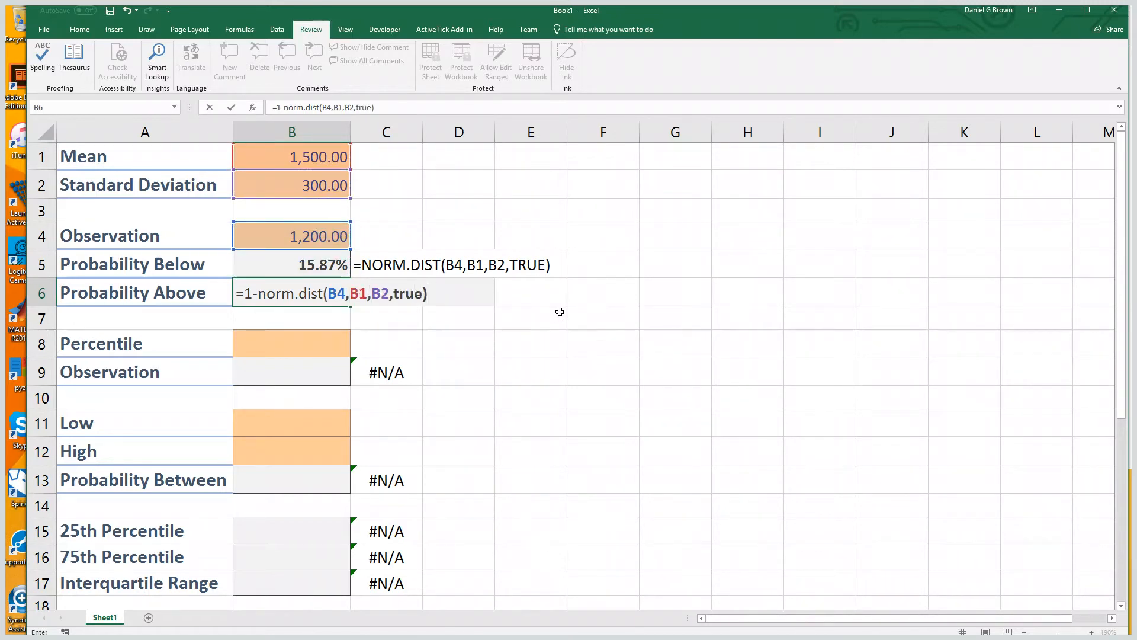
{"action": "key", "text": "Return"}
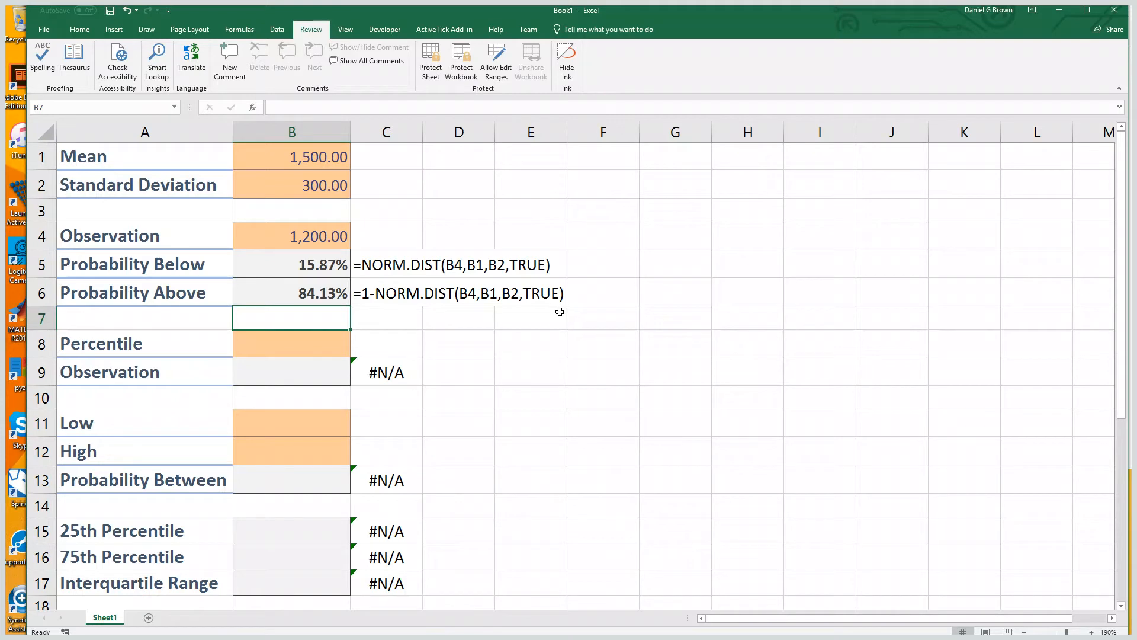
Enter 1200 as the Low value in B11 and 1800 as the High value in B12
{"action": "left_click", "coordinate": [312, 424]}
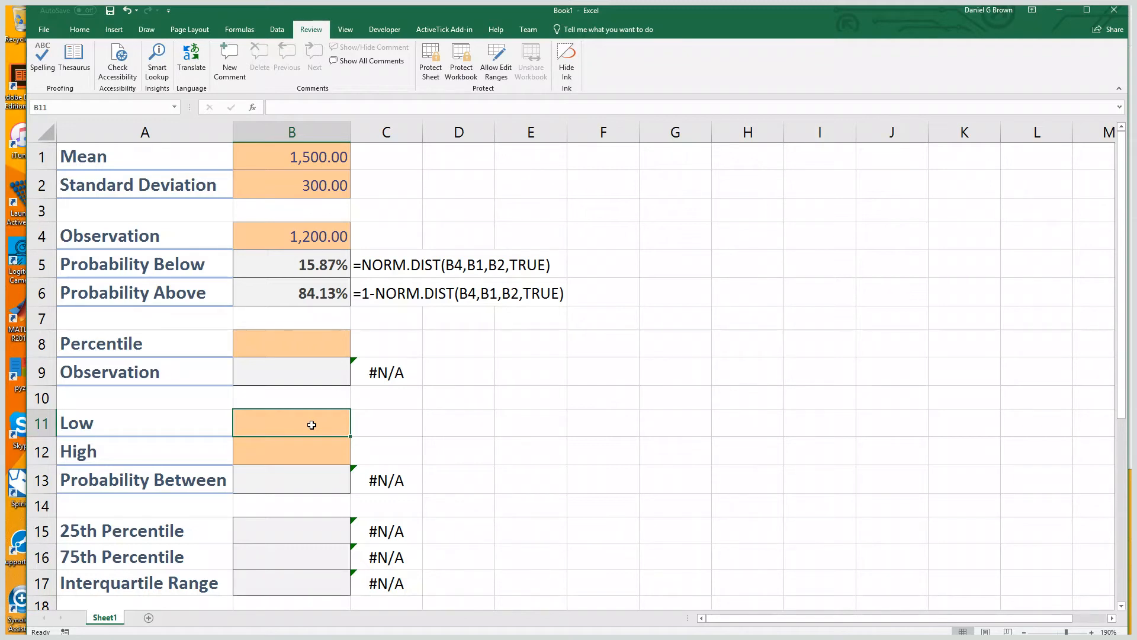
{"action": "type", "text": "1200"}
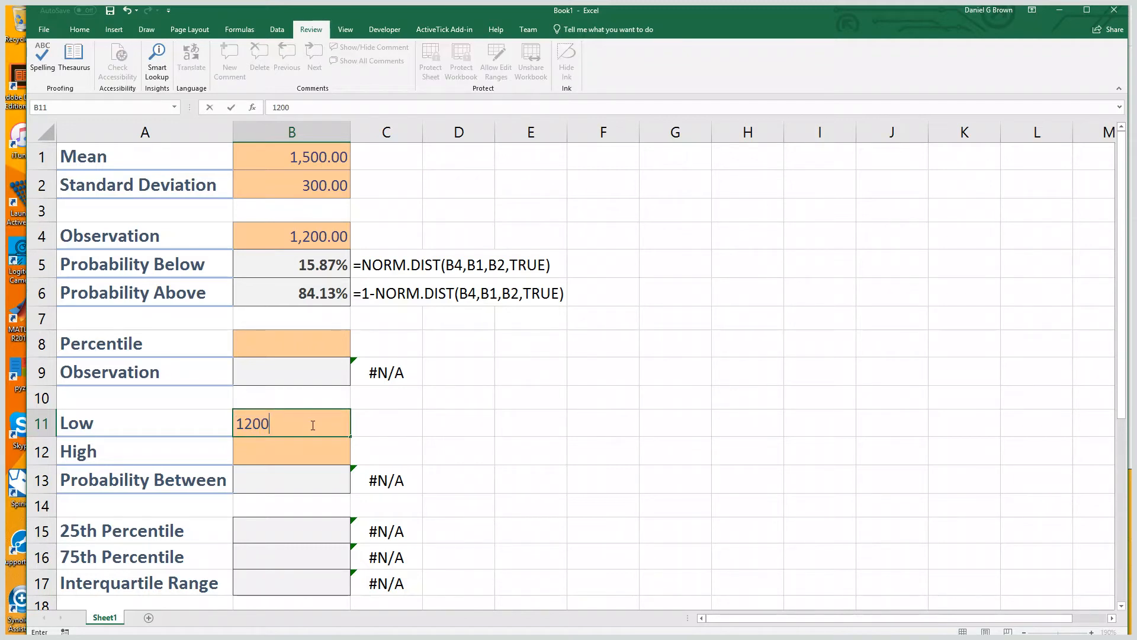
{"action": "key", "text": "Return"}
{"action": "type", "text": "1800"}
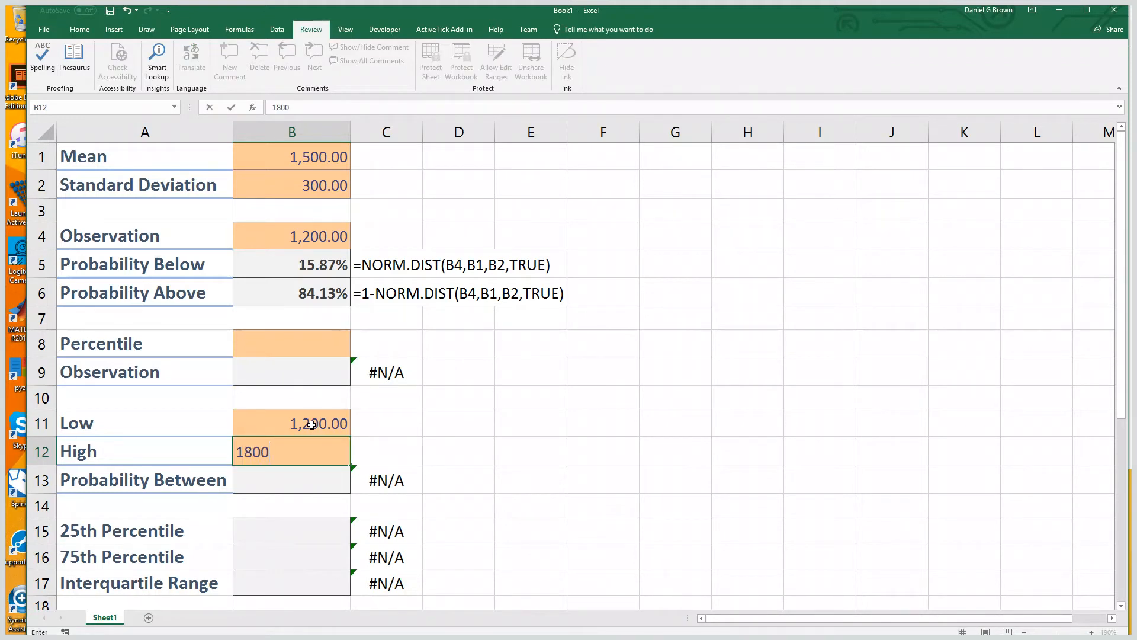
{"action": "key", "text": "Return"}
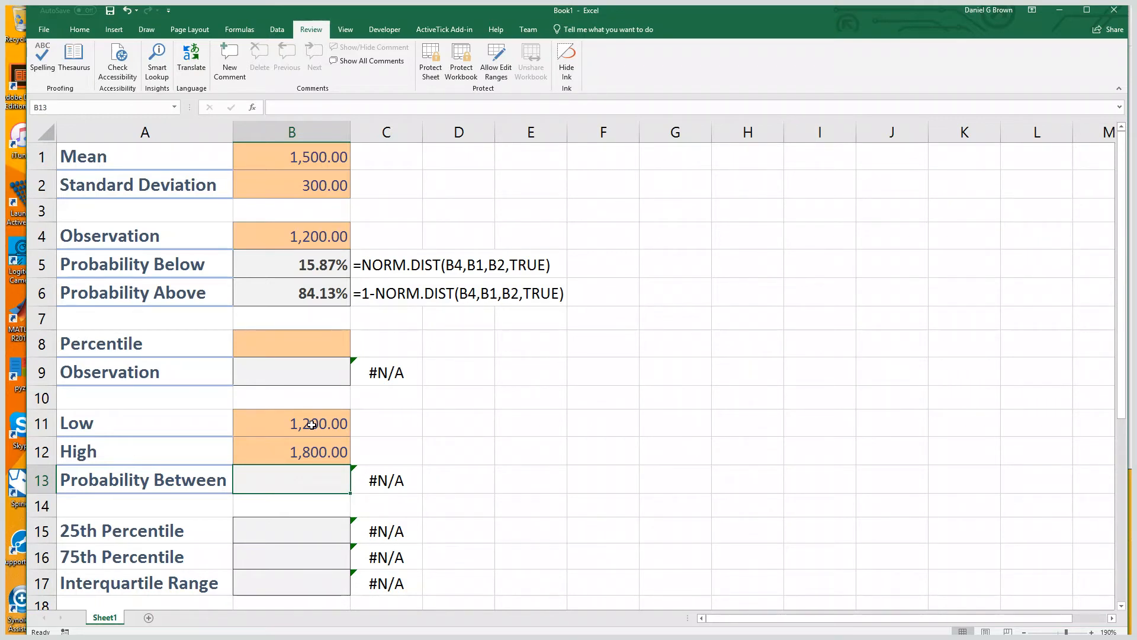
Begin the Probability Between formula in B13 with =NORM.DIST(B12,B1,B2,TRUE) followed by a minus sign
{"action": "type", "text": "=norm"}
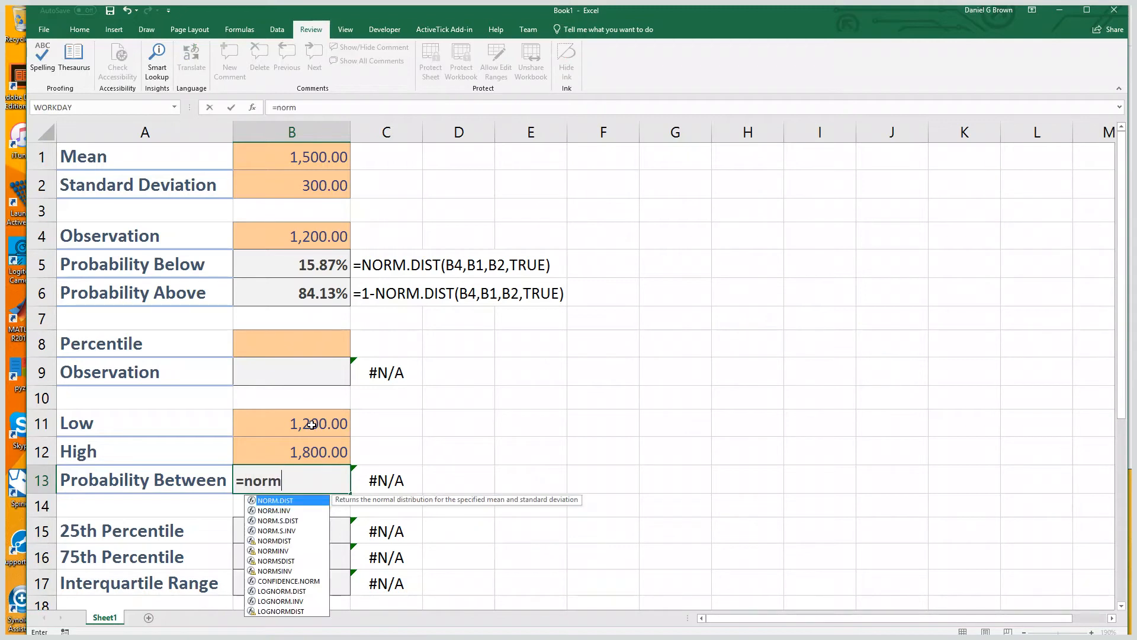
{"action": "type", "text": ".dist("}
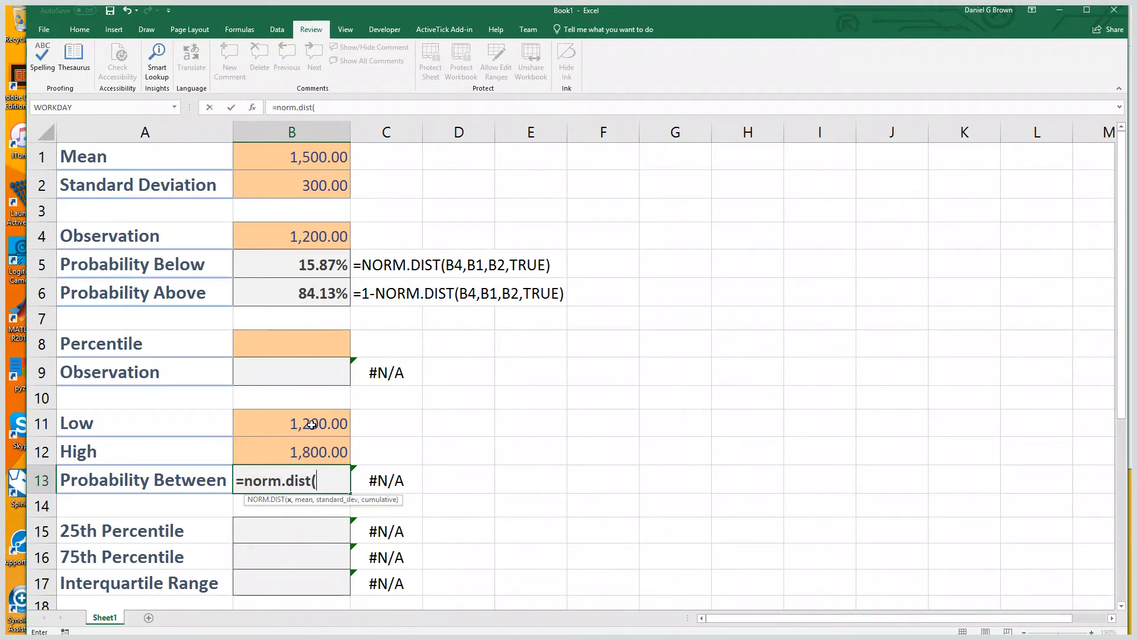
{"action": "key", "text": "Up"}
{"action": "type", "text": ","}
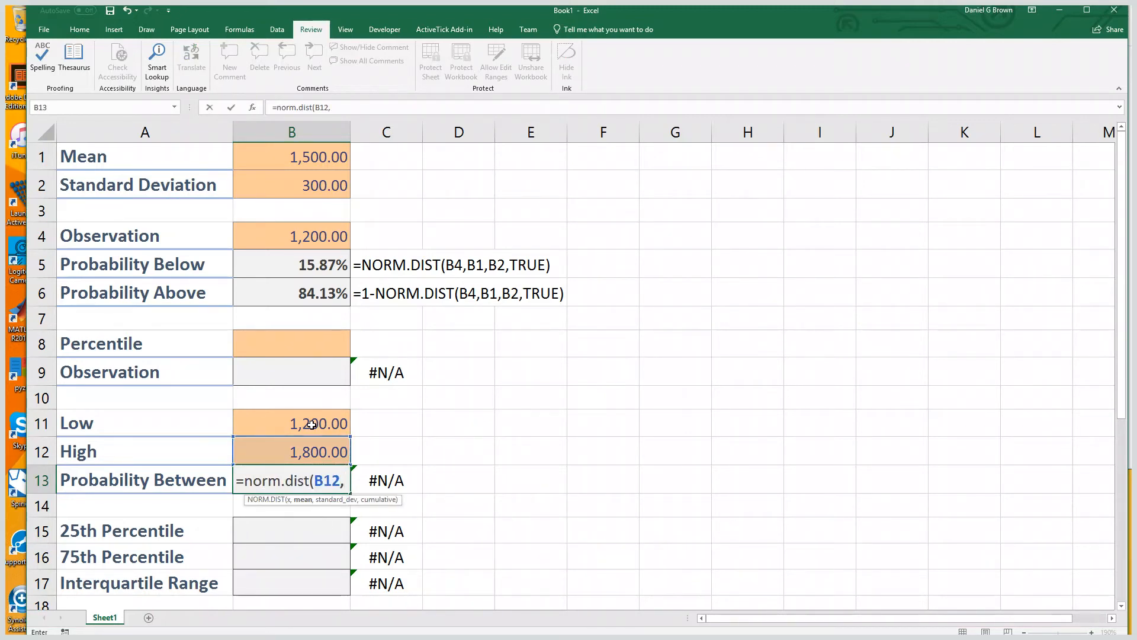
{"action": "key", "text": "Up"}
{"action": "key", "text": "Up"}
{"action": "key", "text": "Up"}
{"action": "key", "text": "Up"}
{"action": "key", "text": "Up"}
{"action": "key", "text": "Up"}
{"action": "key", "text": "Up"}
{"action": "key", "text": "Up"}
{"action": "key", "text": "Up"}
{"action": "key", "text": "Up"}
{"action": "key", "text": "Up"}
{"action": "key", "text": "Up"}
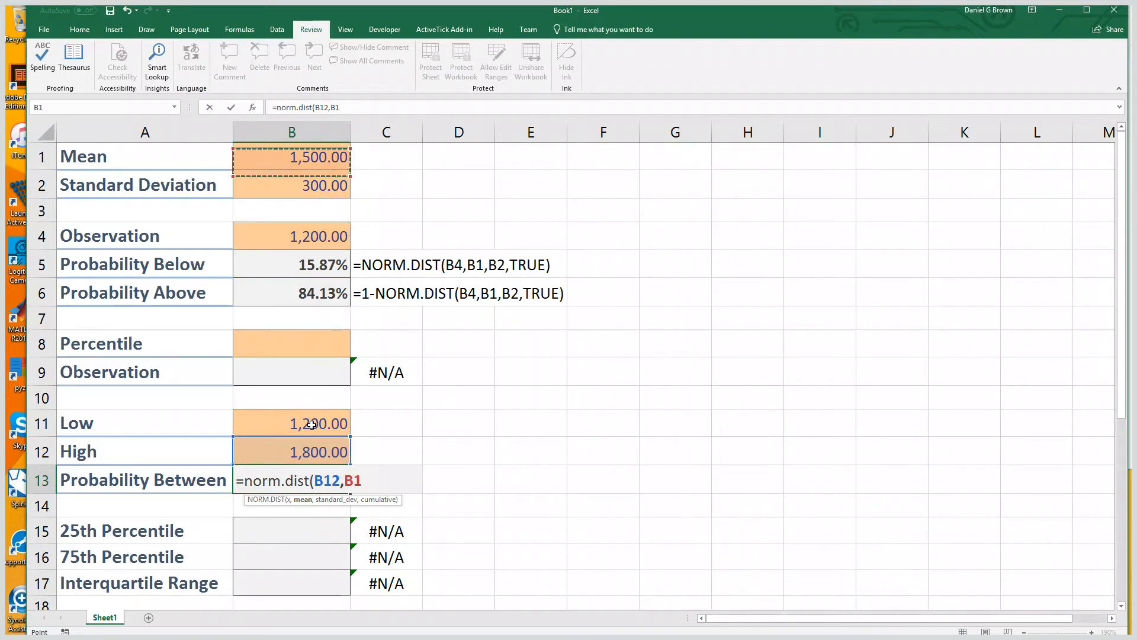
{"action": "type", "text": ","}
{"action": "key", "text": "Up"}
{"action": "key", "text": "Up"}
{"action": "key", "text": "Up"}
{"action": "key", "text": "Up"}
{"action": "key", "text": "Up"}
{"action": "key", "text": "Up"}
{"action": "key", "text": "Up"}
{"action": "key", "text": "Up"}
{"action": "key", "text": "Up"}
{"action": "key", "text": "Up"}
{"action": "key", "text": "Up"}
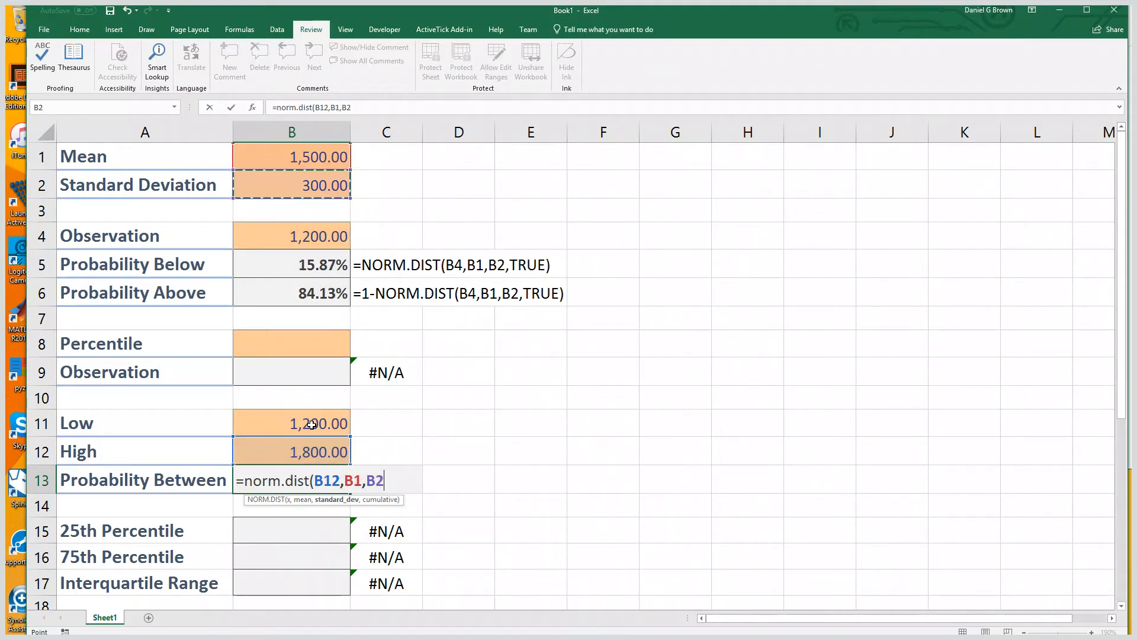
{"action": "type", "text": ",tru"}
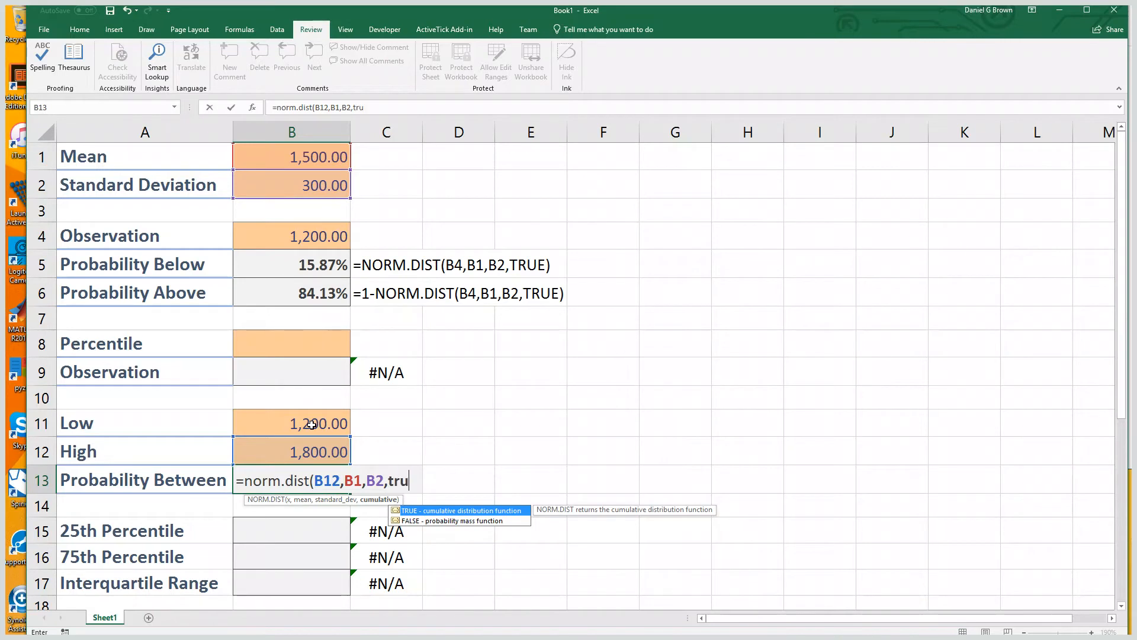
{"action": "type", "text": "e)-bno"}
{"action": "key", "text": "BackSpace"}
{"action": "key", "text": "BackSpace"}
{"action": "key", "text": "BackSpace"}
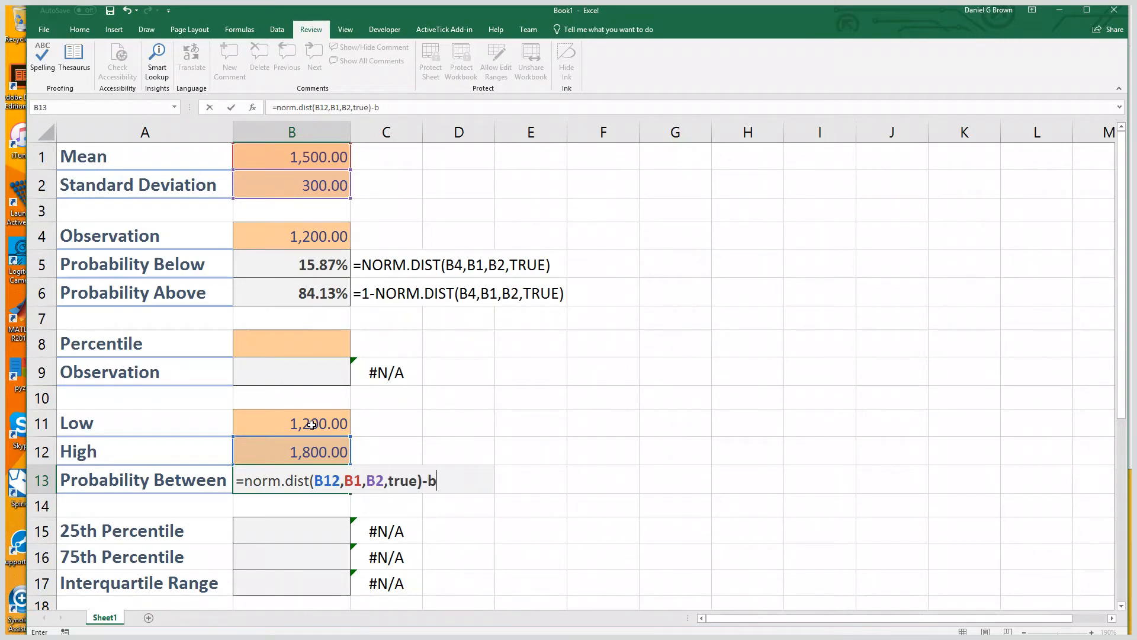
Complete the Probability Between formula in B13 by subtracting NORM.DIST(B11,B1,B2,TRUE)
{"action": "type", "text": "norm.dist("}
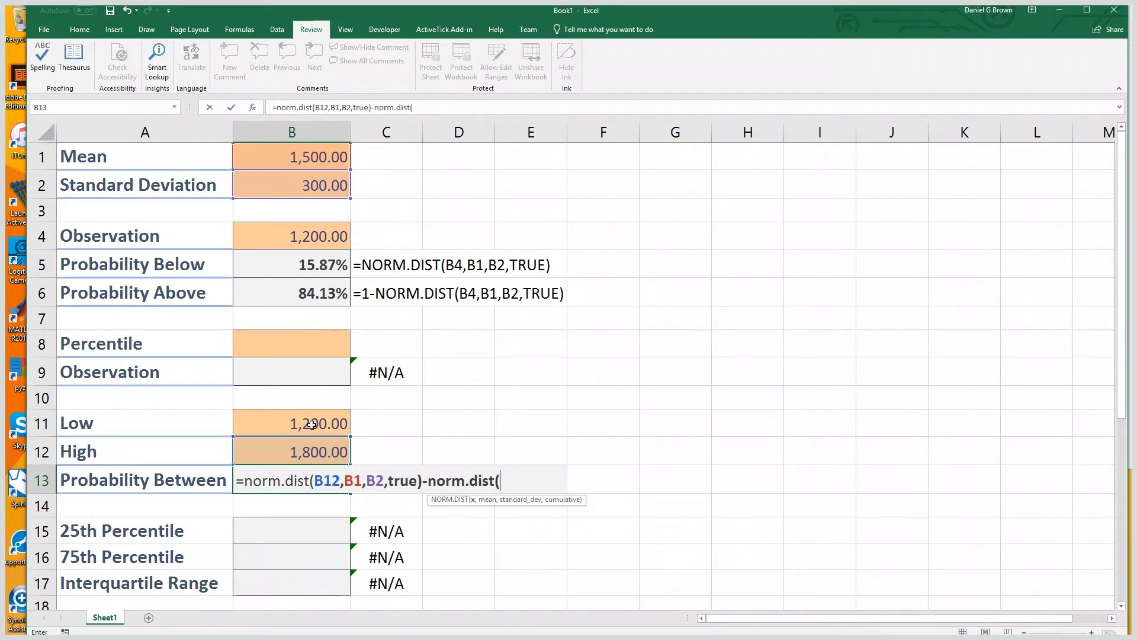
{"action": "left_click", "coordinate": [312, 424]}
{"action": "type", "text": ","}
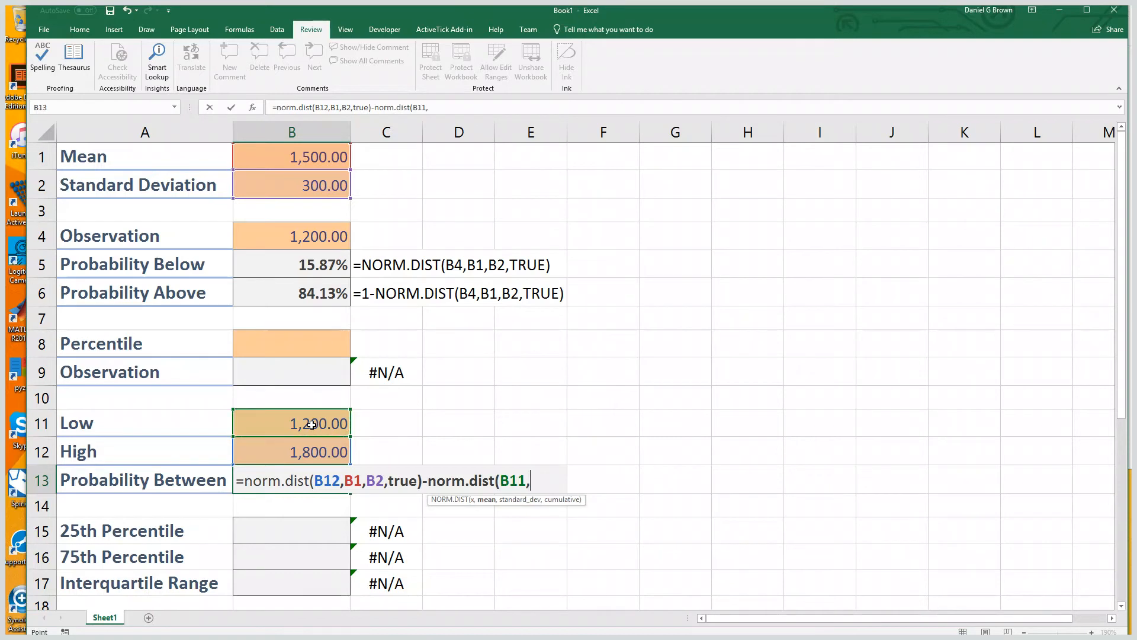
{"action": "key", "text": "Up"}
{"action": "key", "text": "Up"}
{"action": "key", "text": "Up"}
{"action": "key", "text": "Up"}
{"action": "key", "text": "Up"}
{"action": "key", "text": "Up"}
{"action": "key", "text": "Up"}
{"action": "key", "text": "Up"}
{"action": "key", "text": "Up"}
{"action": "key", "text": "Up"}
{"action": "key", "text": "Up"}
{"action": "key", "text": "Up"}
{"action": "type", "text": ","}
{"action": "key", "text": "Up"}
{"action": "key", "text": "Up"}
{"action": "key", "text": "Up"}
{"action": "key", "text": "Up"}
{"action": "key", "text": "Up"}
{"action": "key", "text": "Up"}
{"action": "key", "text": "Up"}
{"action": "key", "text": "Up"}
{"action": "key", "text": "Up"}
{"action": "key", "text": "Up"}
{"action": "key", "text": "Up"}
{"action": "key", "text": "Up"}
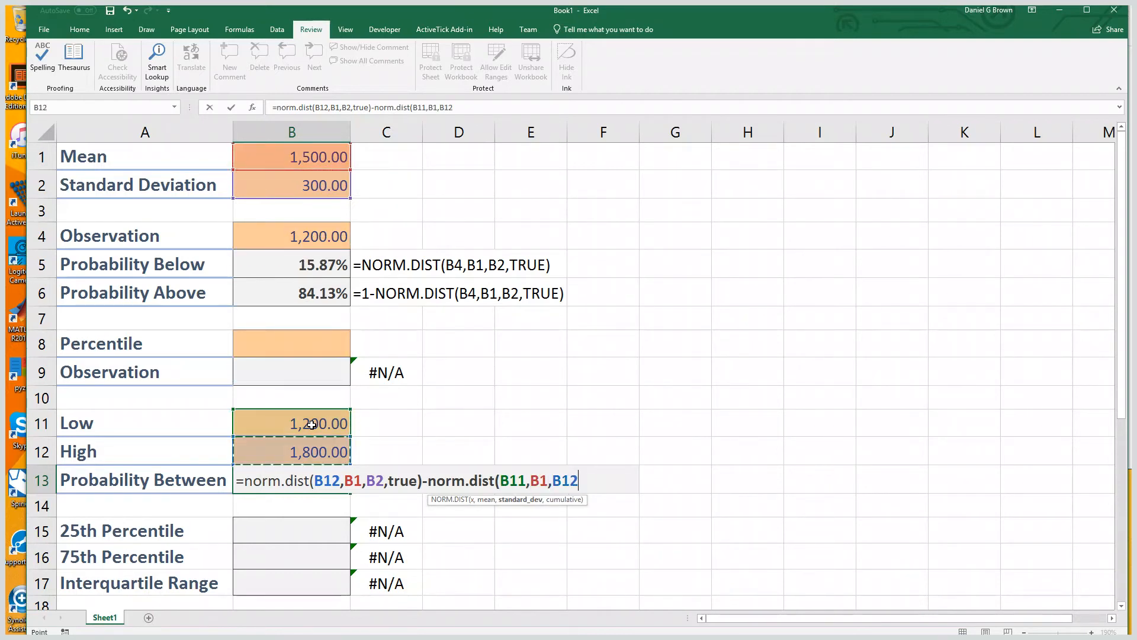
{"action": "key", "text": "Down"}
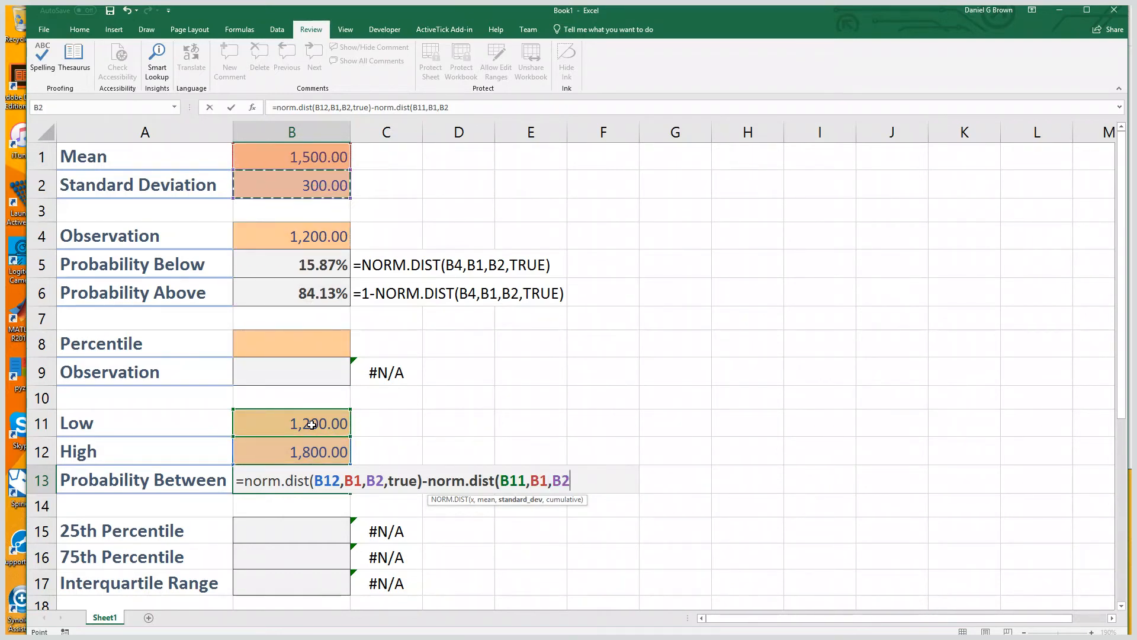
{"action": "type", "text": ",true)"}
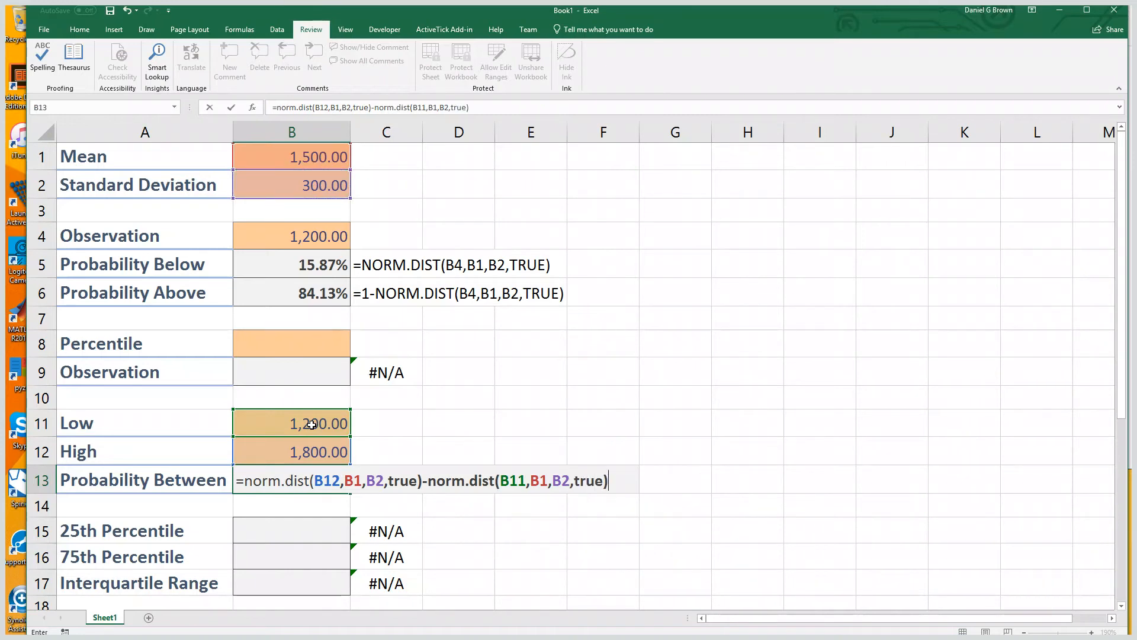
{"action": "key", "text": "Return"}
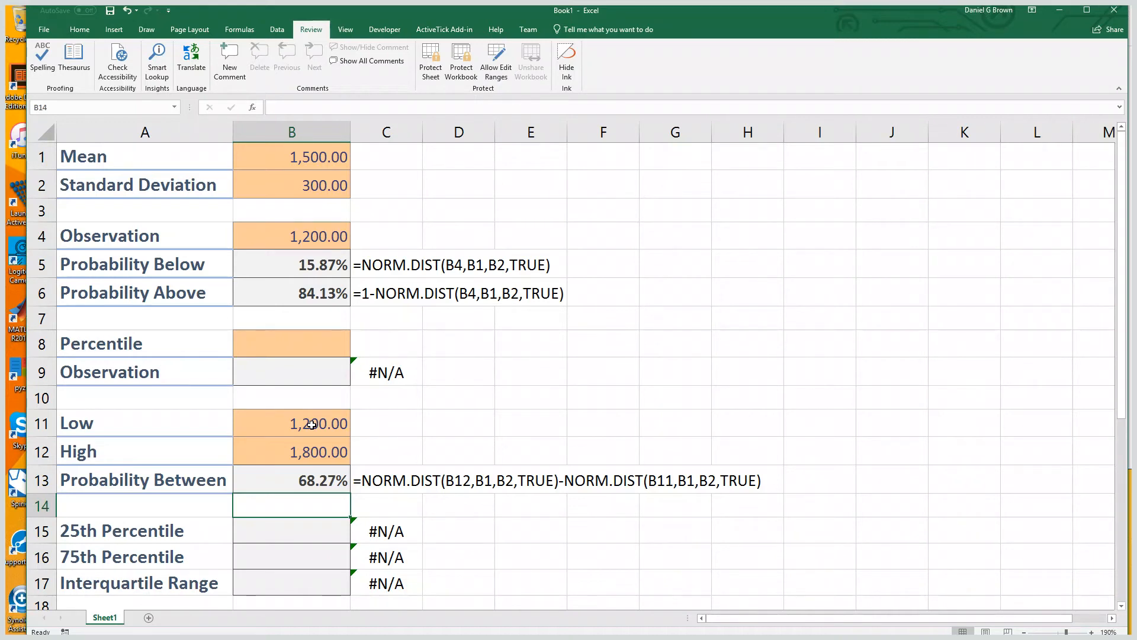
Enter 10% as the Percentile in B8
{"action": "key", "text": "Up"}
{"action": "key", "text": "Up"}
{"action": "key", "text": "Up"}
{"action": "key", "text": "Up"}
{"action": "key", "text": "Up"}
{"action": "key", "text": "Up"}
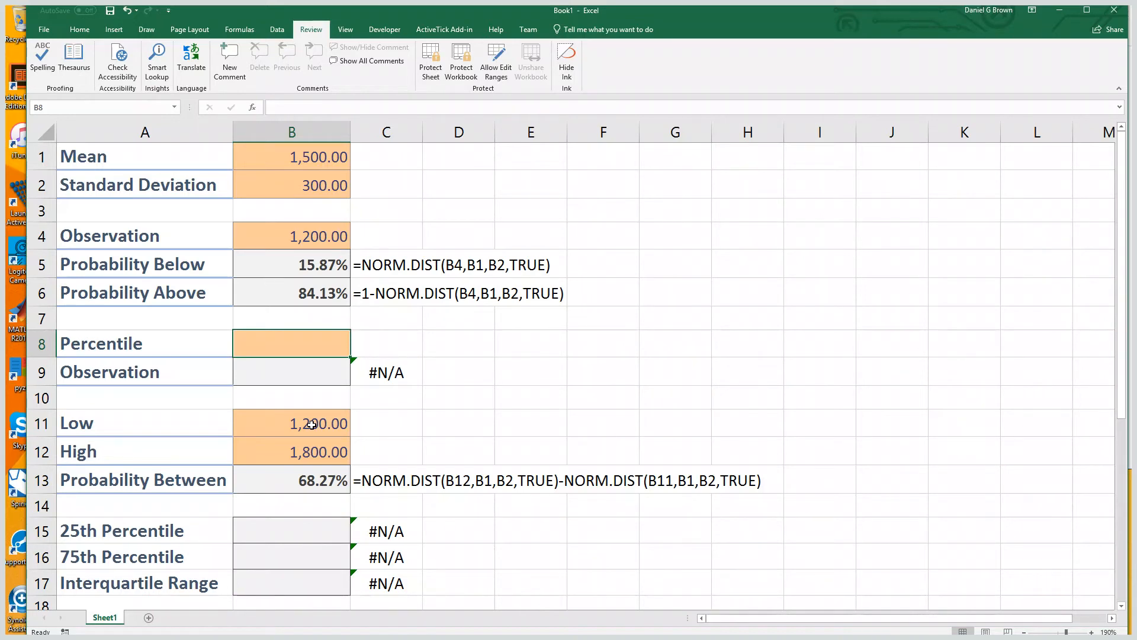
{"action": "type", "text": "10"}
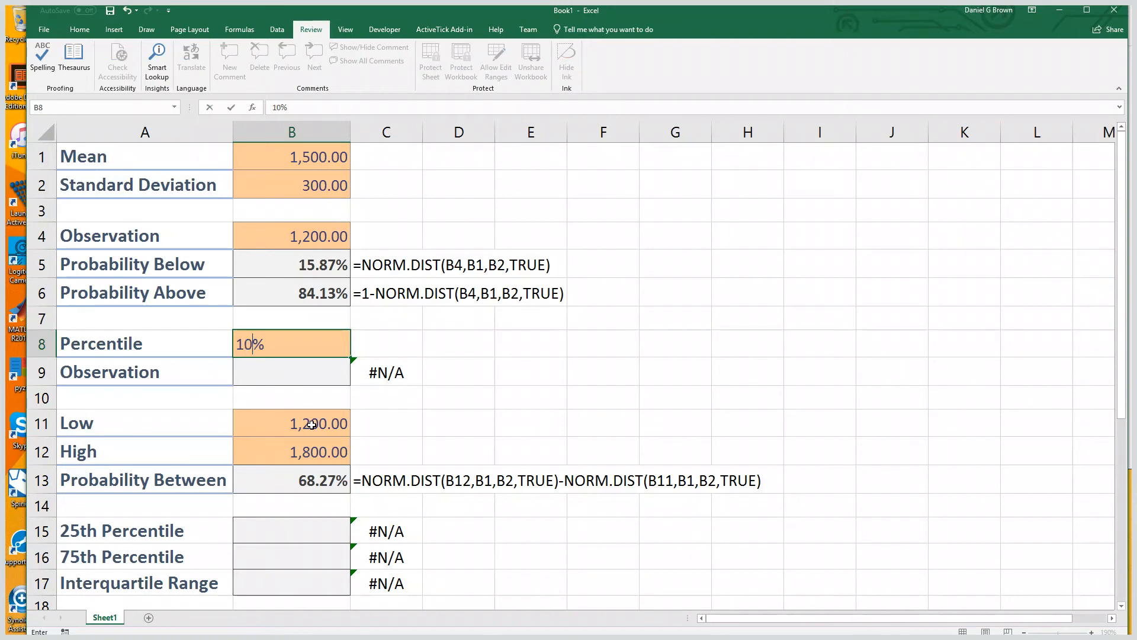
{"action": "key", "text": "Return"}
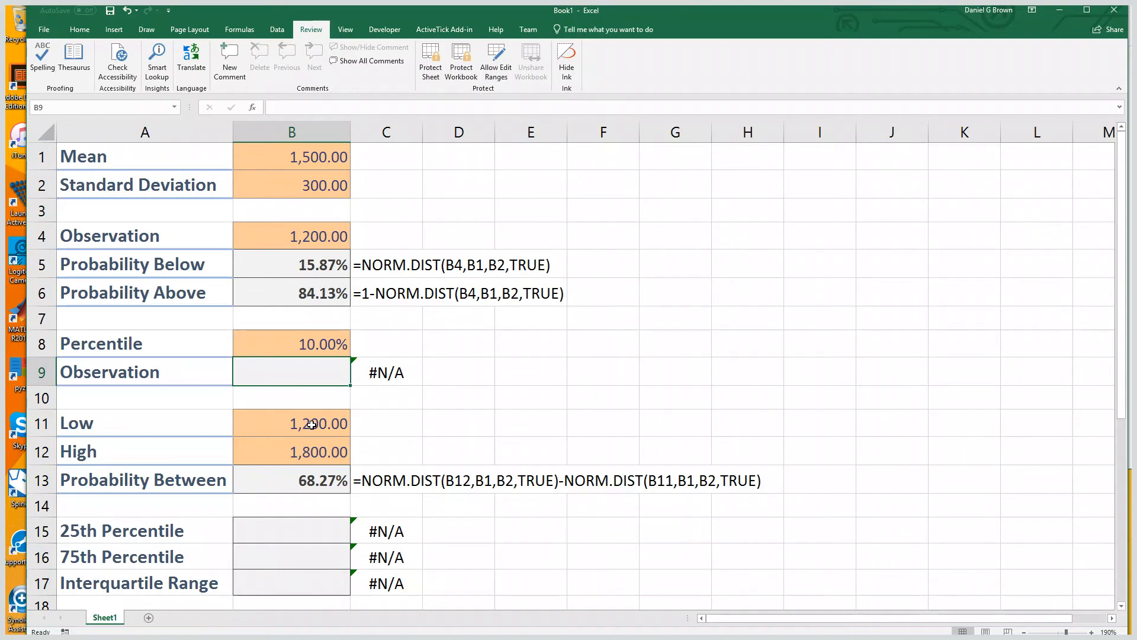
Calculate the Observation for the given percentile in B9 with the formula =NORM.INV(B8,B1,B2)
{"action": "type", "text": "=norm.i"}
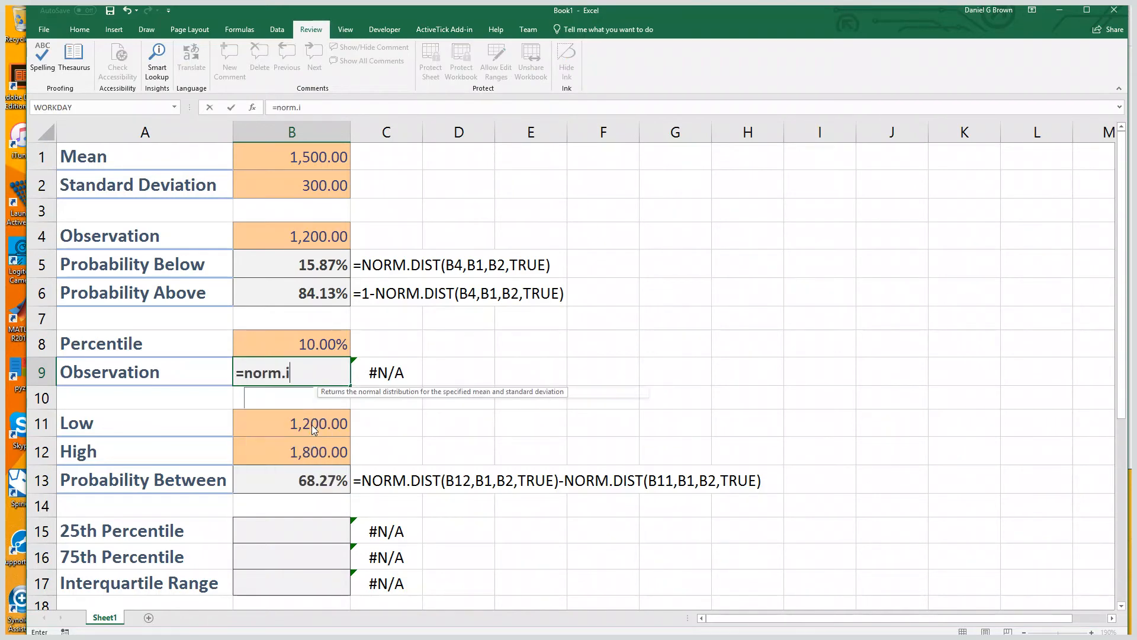
{"action": "type", "text": "nv("}
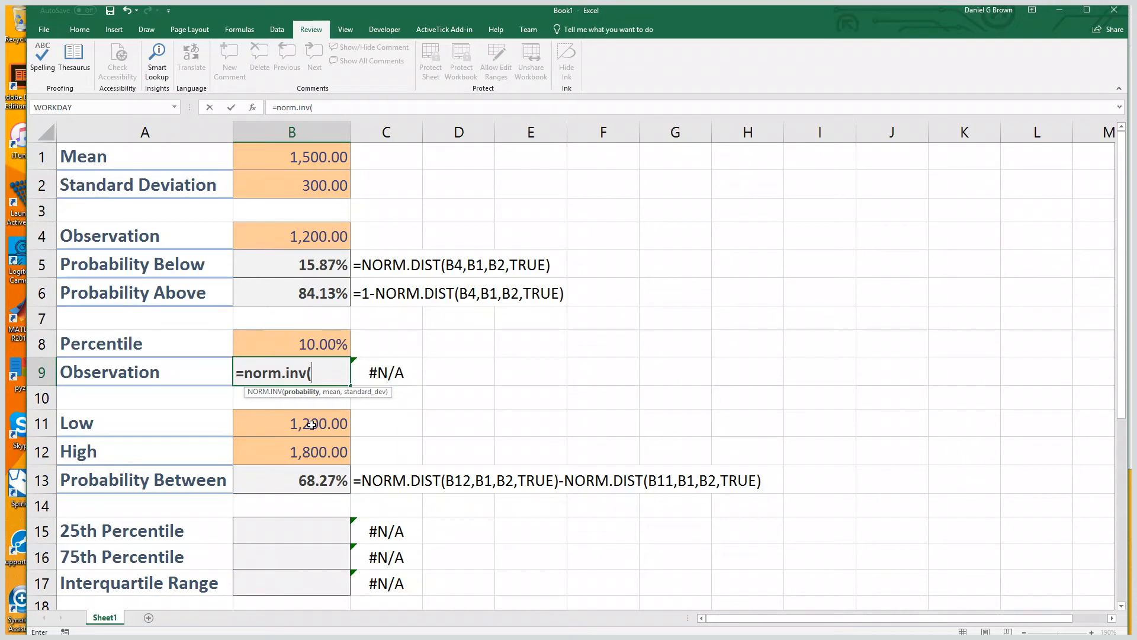
{"action": "key", "text": "Up"}
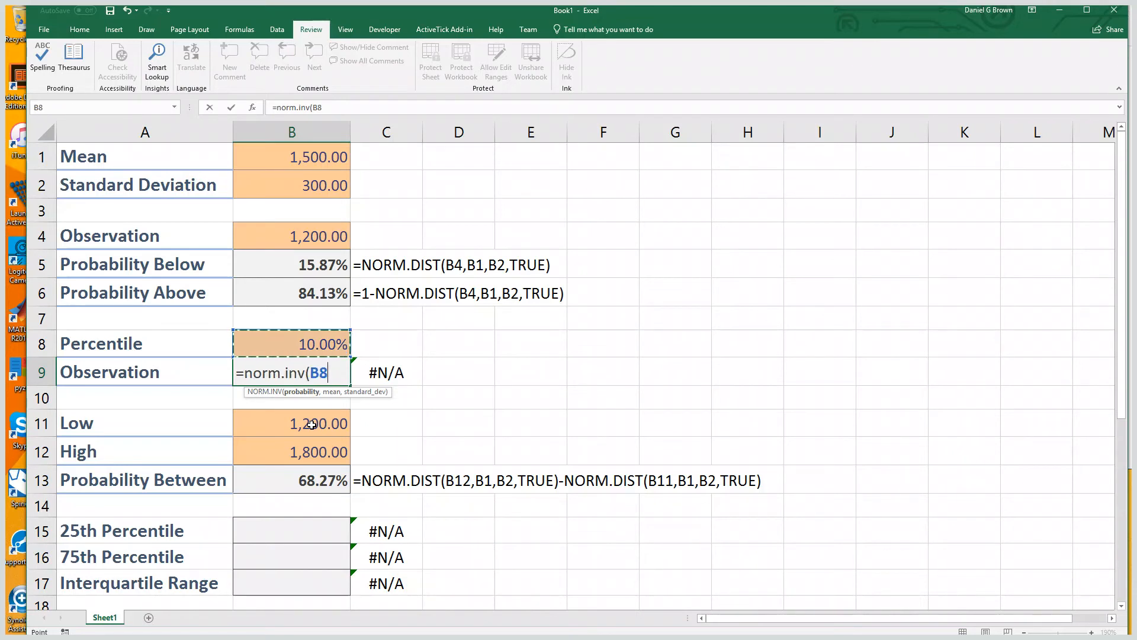
{"action": "type", "text": ","}
{"action": "key", "text": "Up"}
{"action": "key", "text": "Up"}
{"action": "key", "text": "Up"}
{"action": "key", "text": "Up"}
{"action": "key", "text": "Up"}
{"action": "key", "text": "Up"}
{"action": "key", "text": "Up"}
{"action": "key", "text": "Up"}
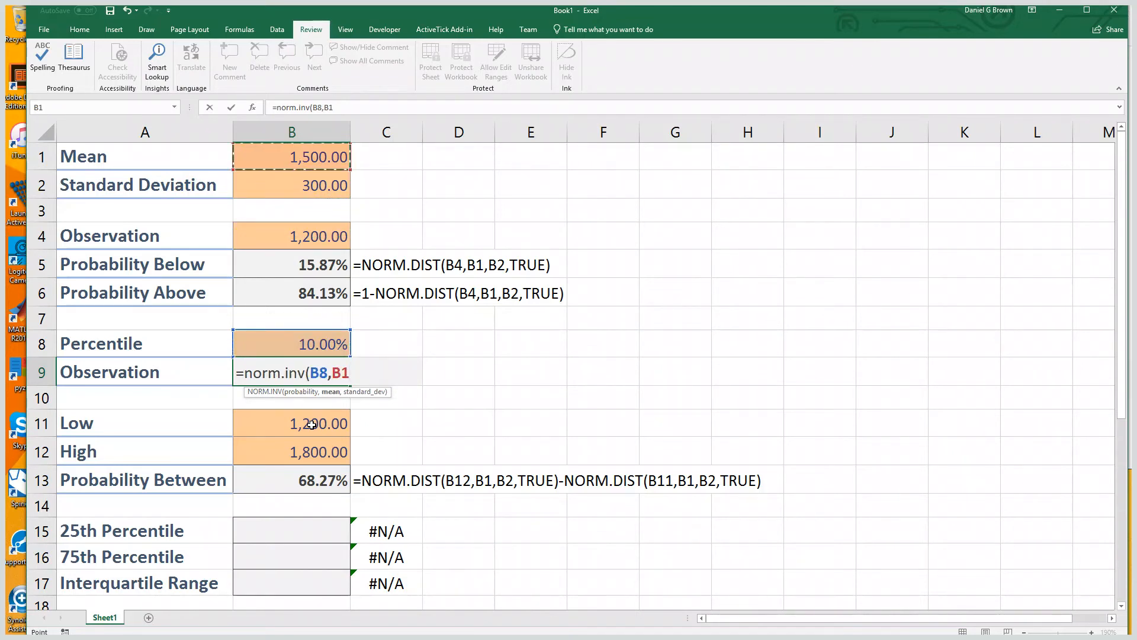
{"action": "type", "text": ","}
{"action": "key", "text": "Up"}
{"action": "key", "text": "Up"}
{"action": "key", "text": "Up"}
{"action": "key", "text": "Up"}
{"action": "key", "text": "Up"}
{"action": "key", "text": "Up"}
{"action": "key", "text": "Up"}
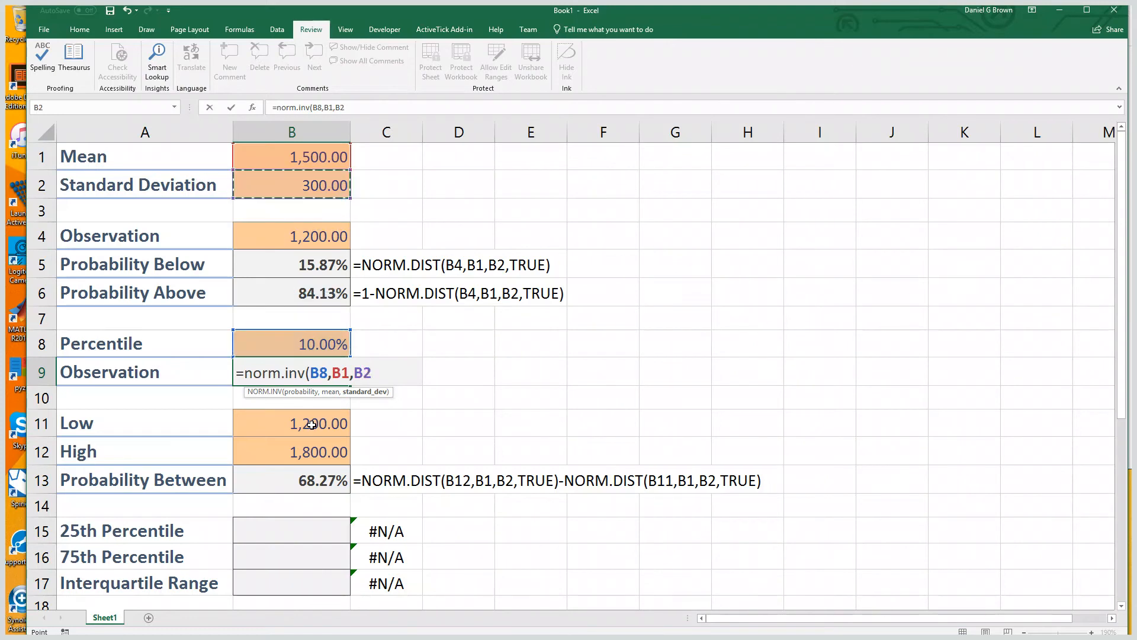
{"action": "type", "text": ")"}
{"action": "key", "text": "Return"}
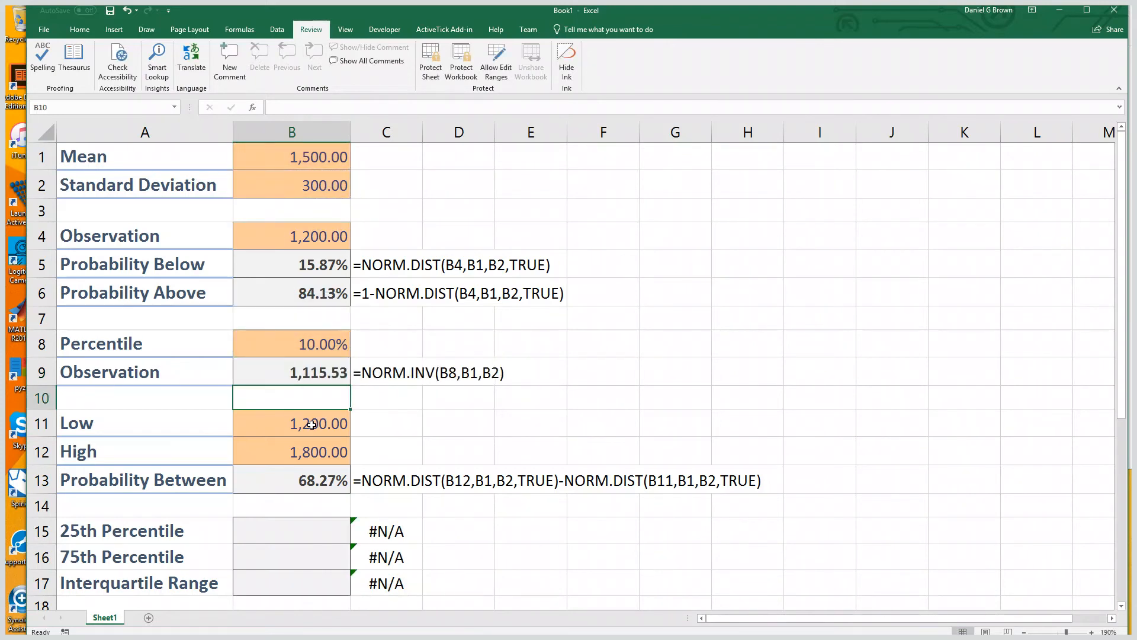
Change the Percentile in B8 to 15.87%
{"action": "key", "text": "Up"}
{"action": "key", "text": "Up"}
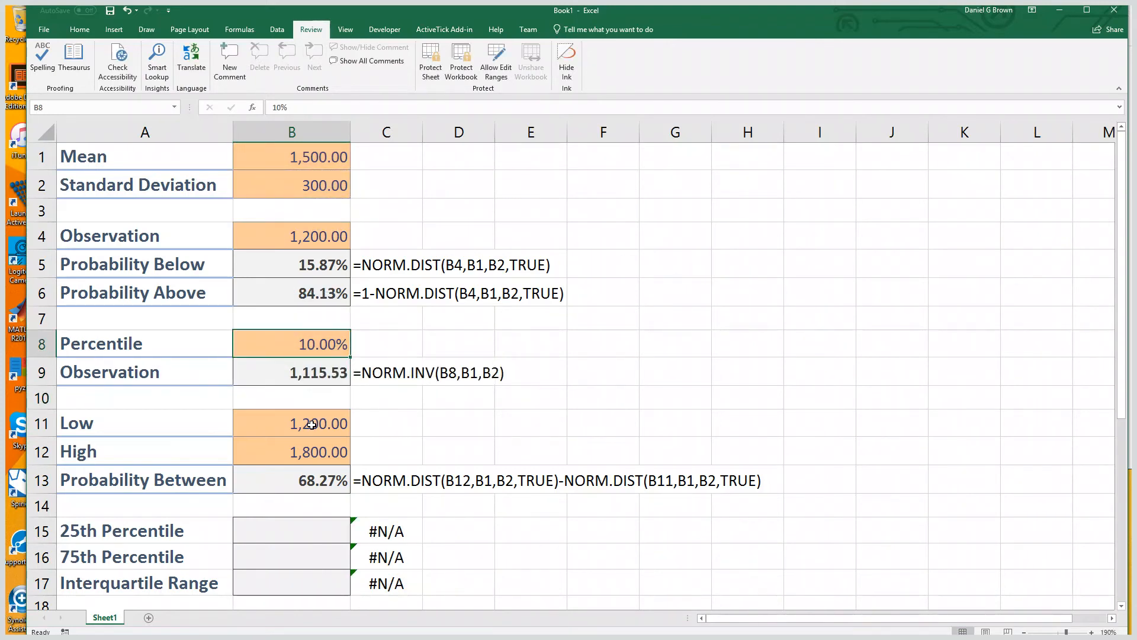
{"action": "type", "text": "15.87"}
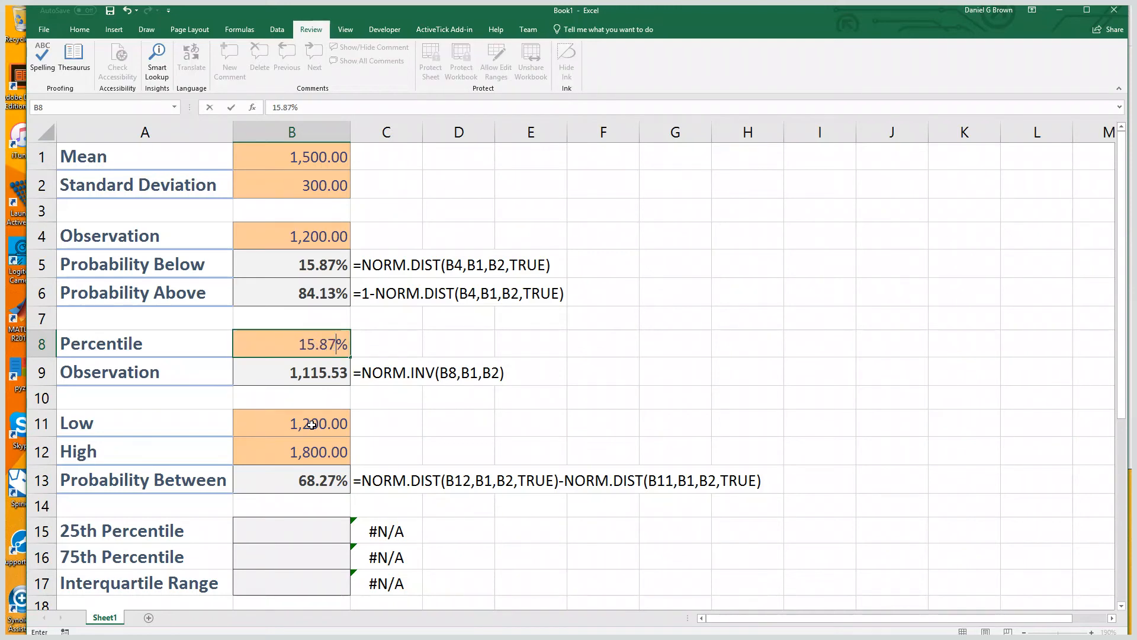
{"action": "key", "text": "Return"}
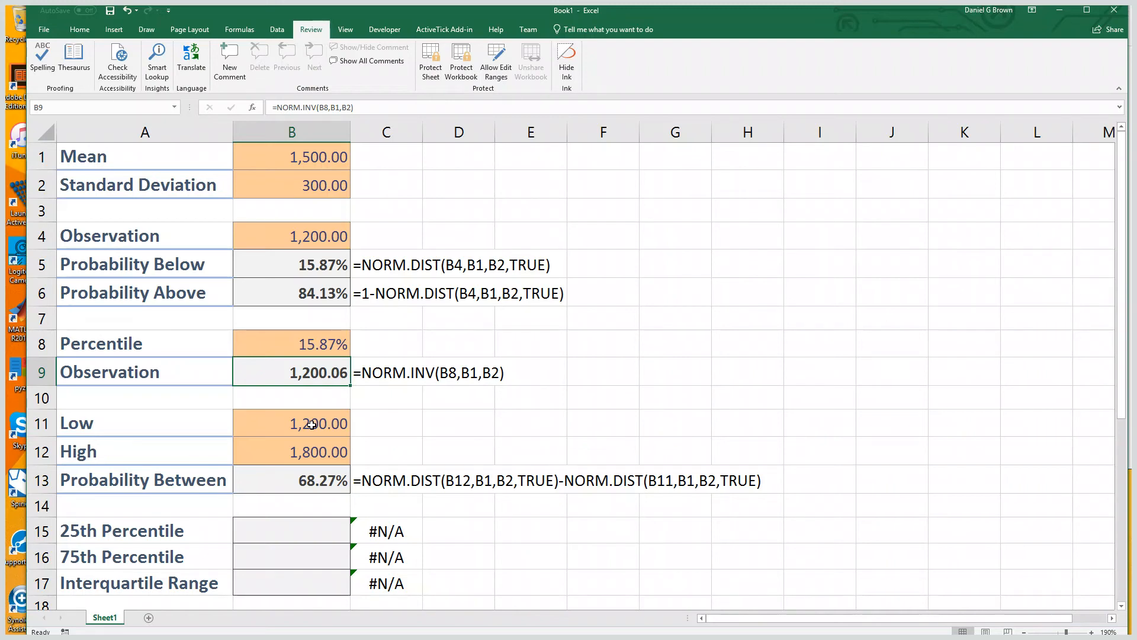
Calculate the 25th Percentile in B15 with the formula =NORM.INV(0.25,B1,B2)
{"action": "key", "text": "Down"}
{"action": "key", "text": "Down"}
{"action": "key", "text": "Down"}
{"action": "key", "text": "Down"}
{"action": "key", "text": "Down"}
{"action": "key", "text": "Down"}
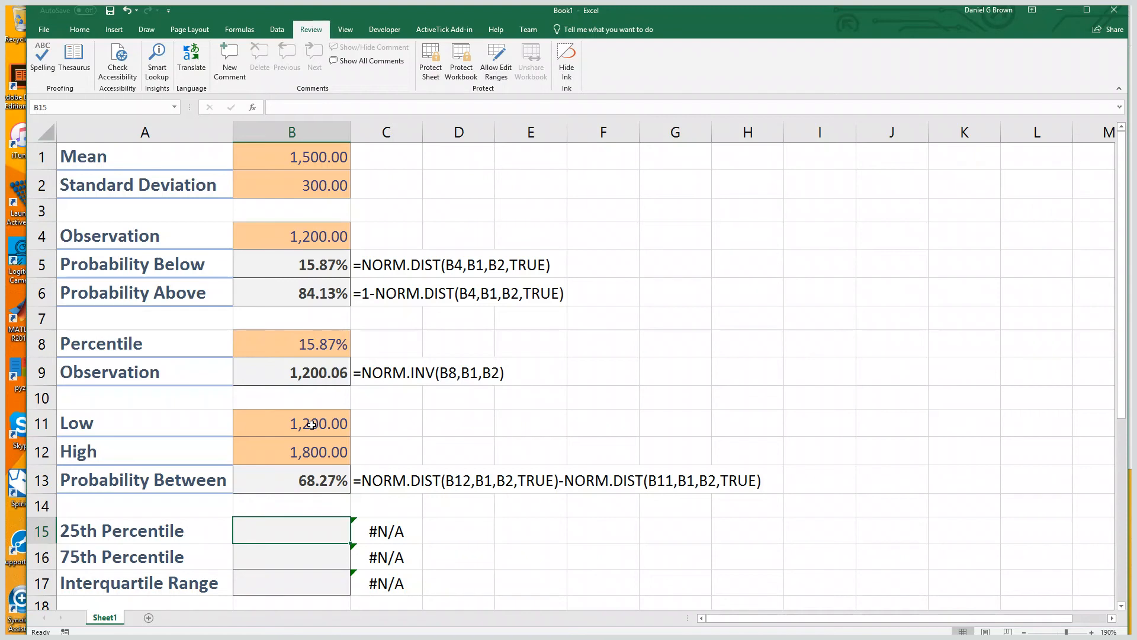
{"action": "type", "text": "=norm.inv("}
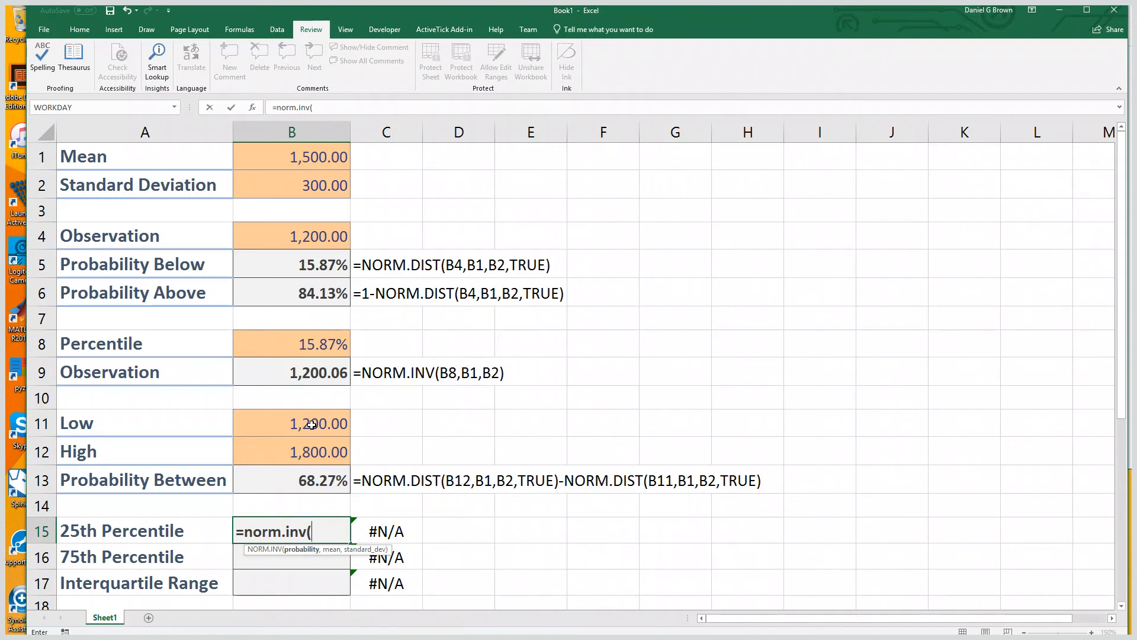
{"action": "type", "text": ".25,"}
{"action": "key", "text": "Up"}
{"action": "key", "text": "Up"}
{"action": "key", "text": "Up"}
{"action": "key", "text": "Up"}
{"action": "key", "text": "Up"}
{"action": "key", "text": "Up"}
{"action": "key", "text": "Up"}
{"action": "key", "text": "Up"}
{"action": "key", "text": "Up"}
{"action": "key", "text": "Up"}
{"action": "key", "text": "Up"}
{"action": "key", "text": "Up"}
{"action": "key", "text": "Up"}
{"action": "key", "text": "Up"}
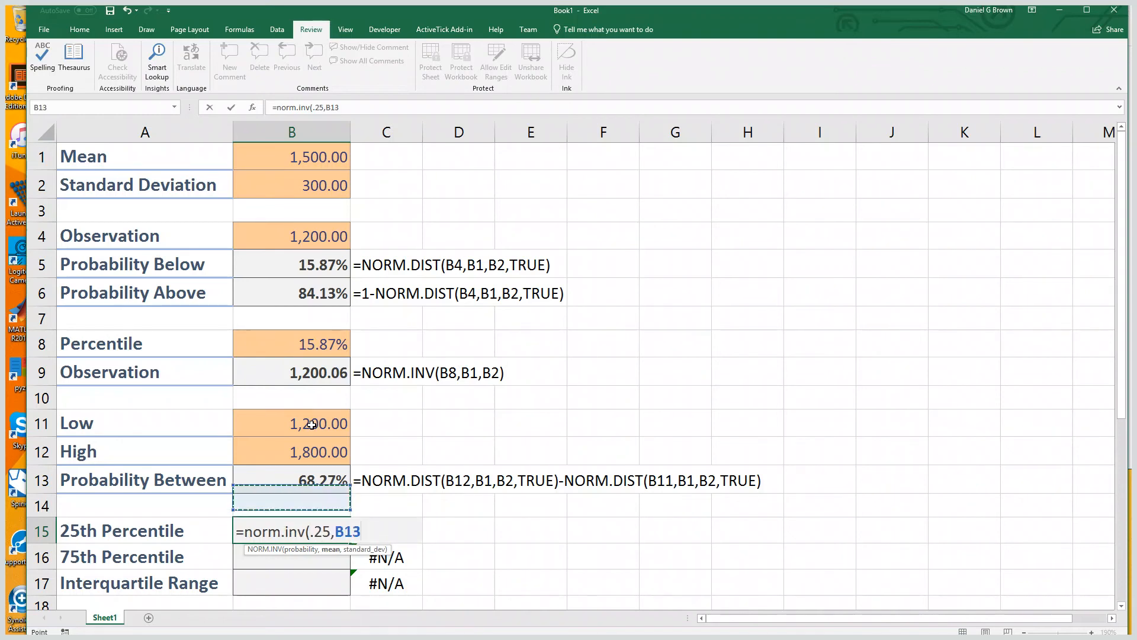
{"action": "type", "text": ","}
{"action": "key", "text": "Up"}
{"action": "key", "text": "Up"}
{"action": "key", "text": "Up"}
{"action": "key", "text": "Up"}
{"action": "key", "text": "Up"}
{"action": "key", "text": "Up"}
{"action": "key", "text": "Up"}
{"action": "key", "text": "Up"}
{"action": "key", "text": "Up"}
{"action": "key", "text": "Up"}
{"action": "key", "text": "Up"}
{"action": "key", "text": "Up"}
{"action": "key", "text": "Up"}
{"action": "key", "text": "Up"}
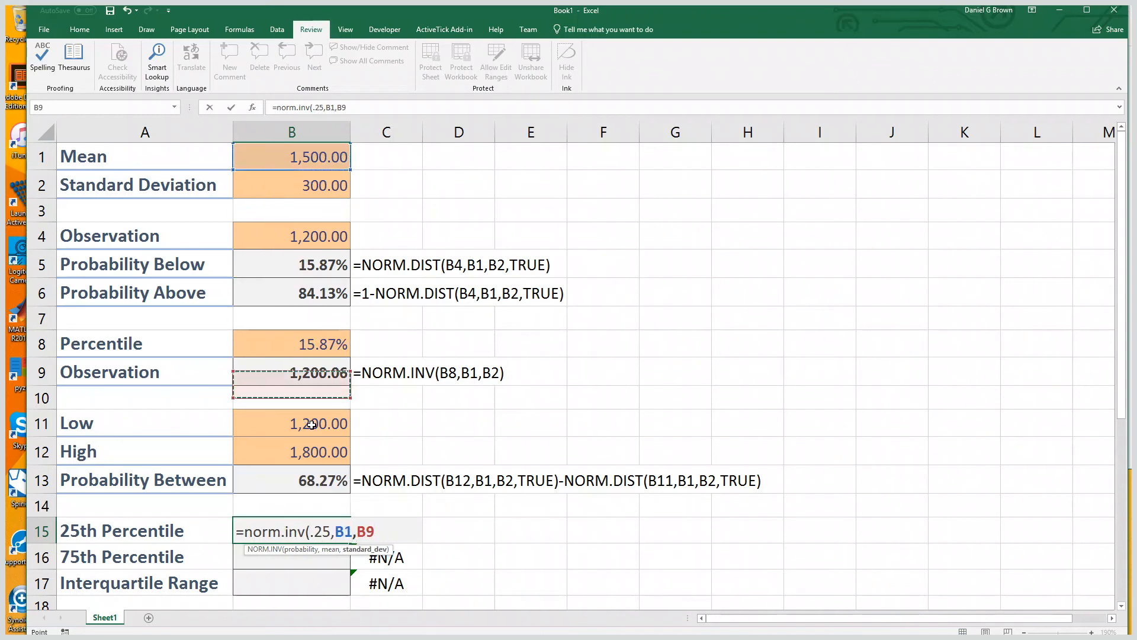
{"action": "key", "text": "Down"}
{"action": "type", "text": ")"}
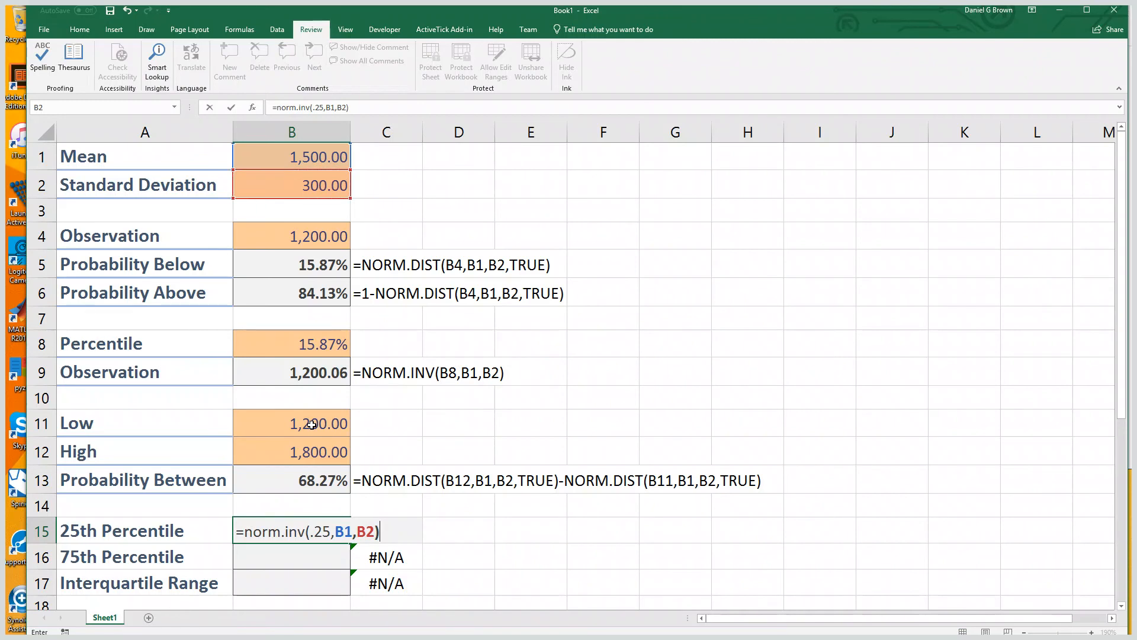
{"action": "key", "text": "Return"}
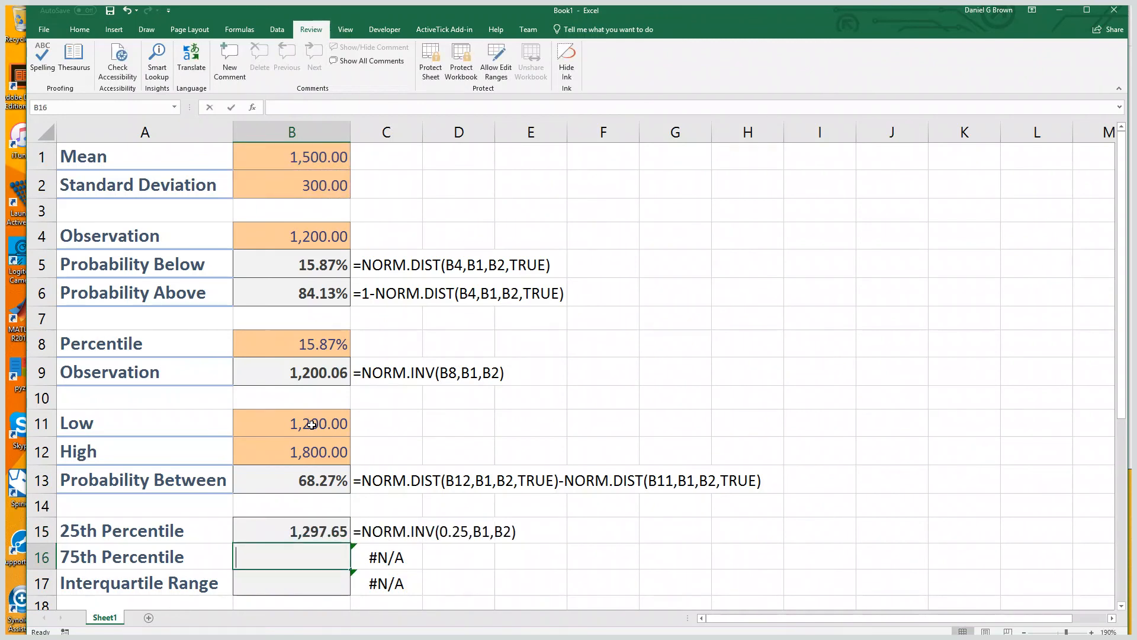
Calculate the 75th Percentile in B16 with the formula =NORM.INV(0.75,B1,B2)
{"action": "type", "text": "=norm."}
{"action": "type", "text": "iinv"}
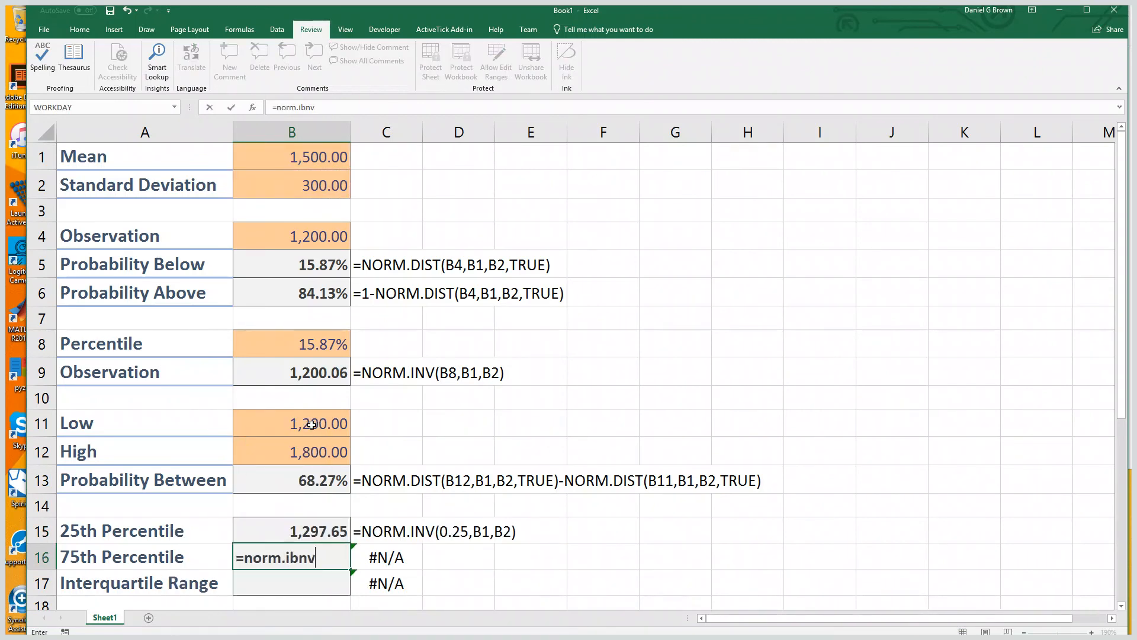
{"action": "key", "text": "BackSpace"}
{"action": "key", "text": "BackSpace"}
{"action": "key", "text": "BackSpace"}
{"action": "type", "text": "nv(.75"}
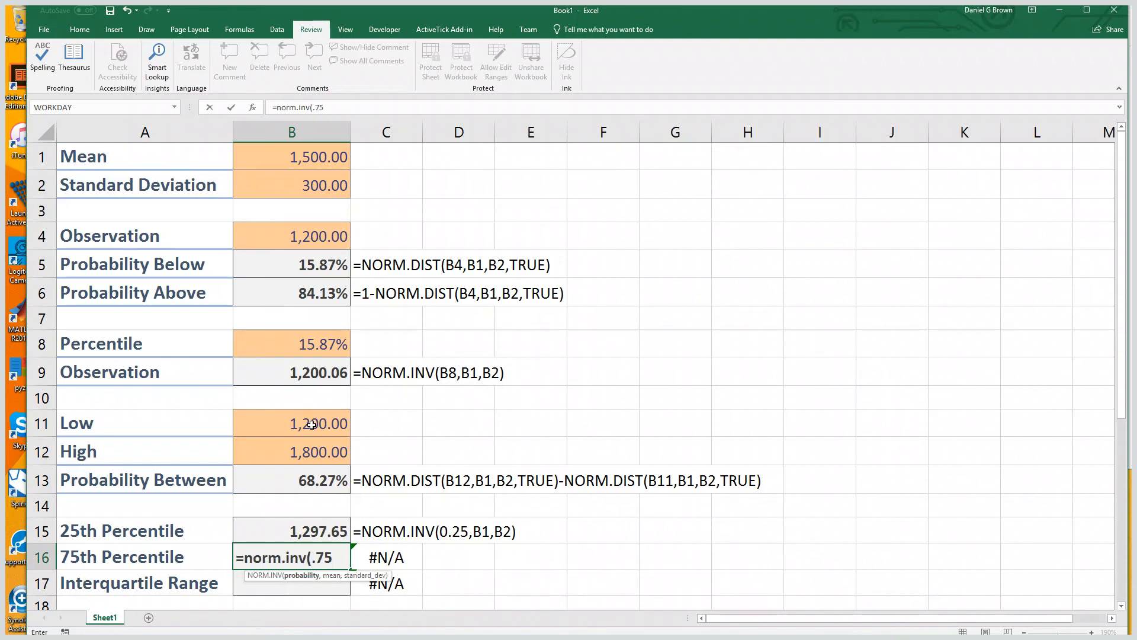
{"action": "type", "text": ",b1,b2)"}
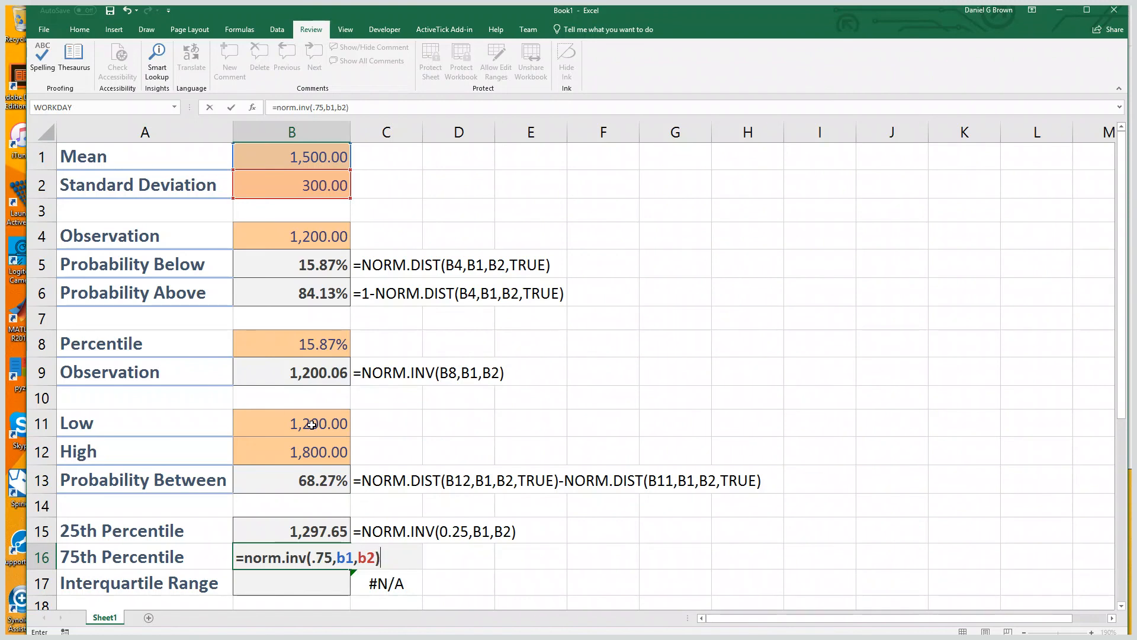
{"action": "key", "text": "Return"}
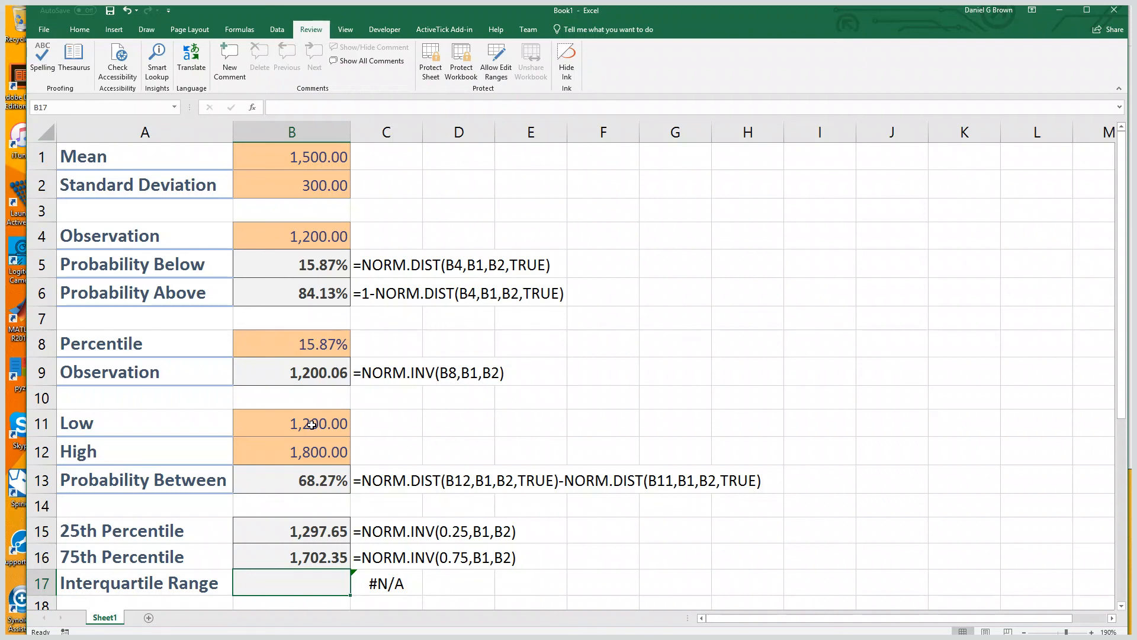
Calculate the Interquartile Range in B17 with the formula =B16-B15
{"action": "type", "text": "="}
{"action": "key", "text": "Up"}
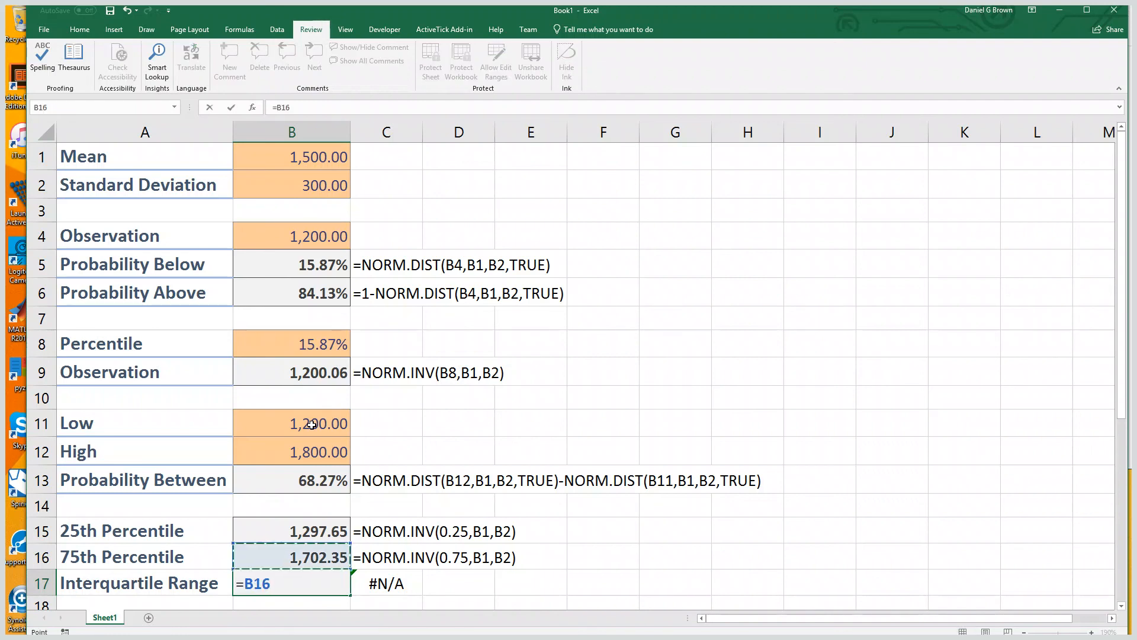
{"action": "type", "text": "-"}
{"action": "key", "text": "Up"}
{"action": "key", "text": "Up"}
{"action": "key", "text": "Return"}
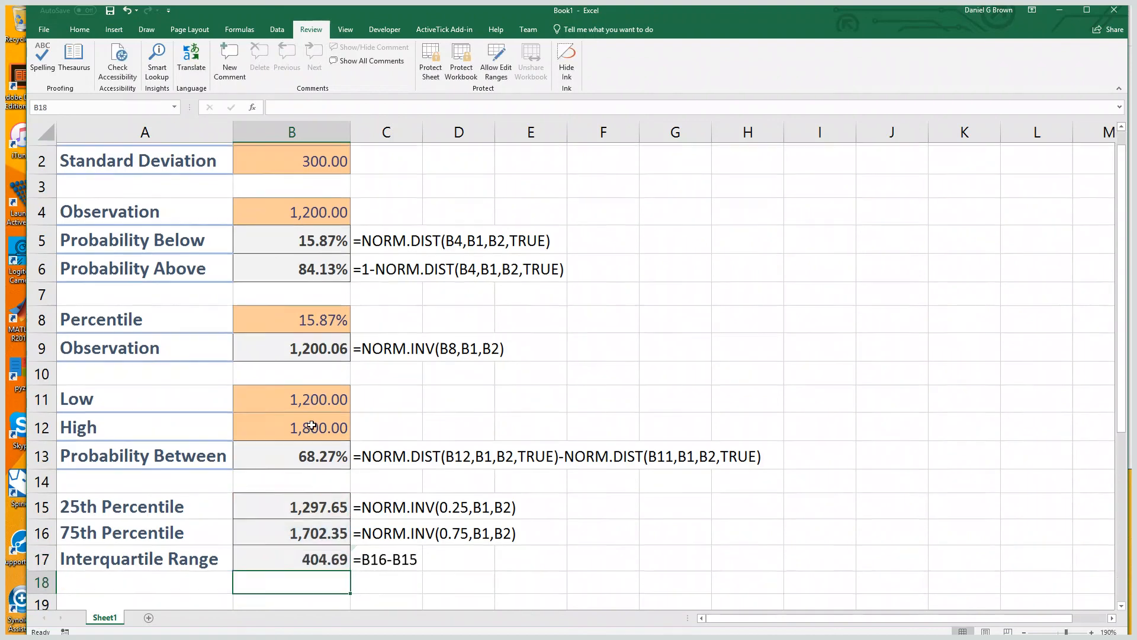